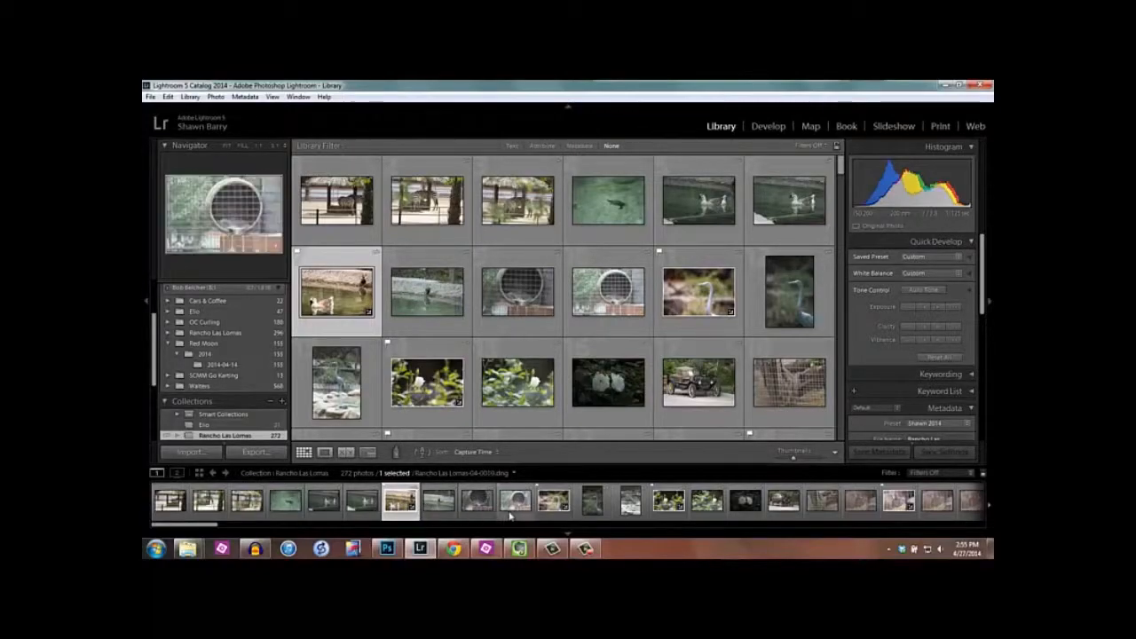
- Add the flagged white rose, the flagged heron and the next flagged photo further along the filmstrip to the selection
{"action": "left_click", "coordinate": [674, 506], "text": "ctrl"}
{"action": "left_click", "coordinate": [554, 504], "text": "ctrl"}
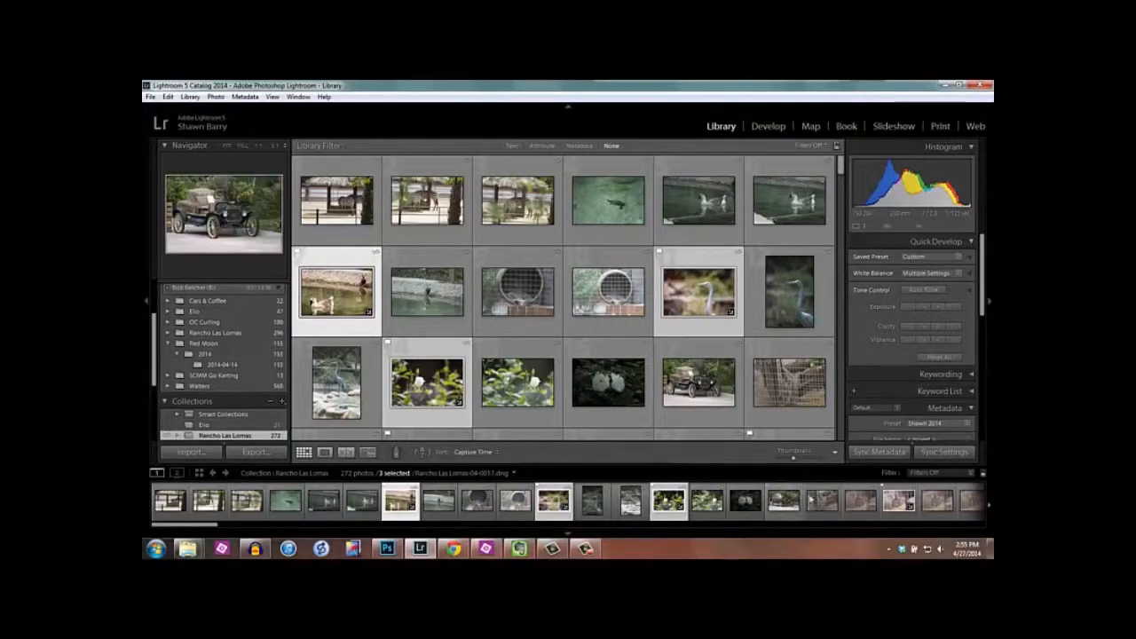
{"action": "left_click", "coordinate": [895, 501], "text": "ctrl"}
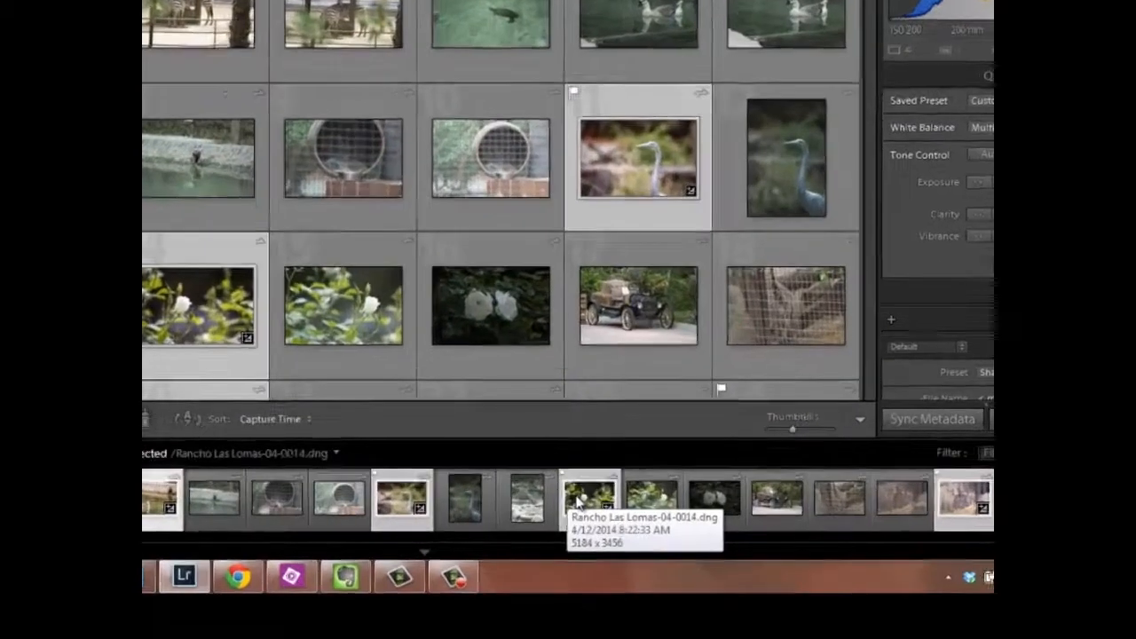
- Open the full export settings for the four selected photos
{"action": "right_click", "coordinate": [658, 499]}
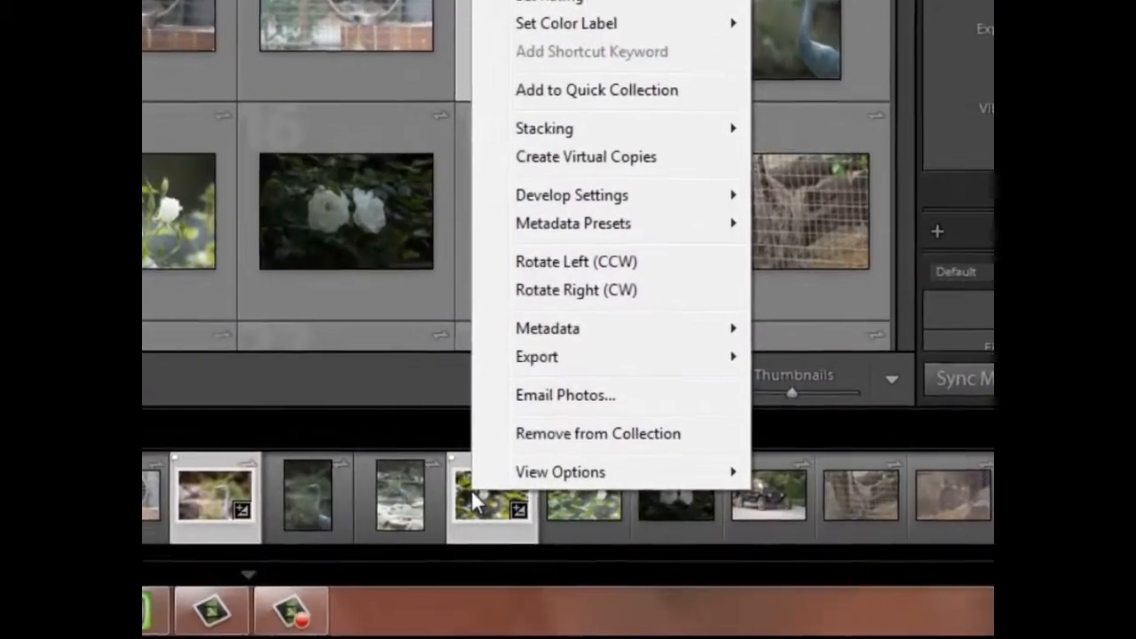
{"action": "mouse_move", "coordinate": [546, 359]}
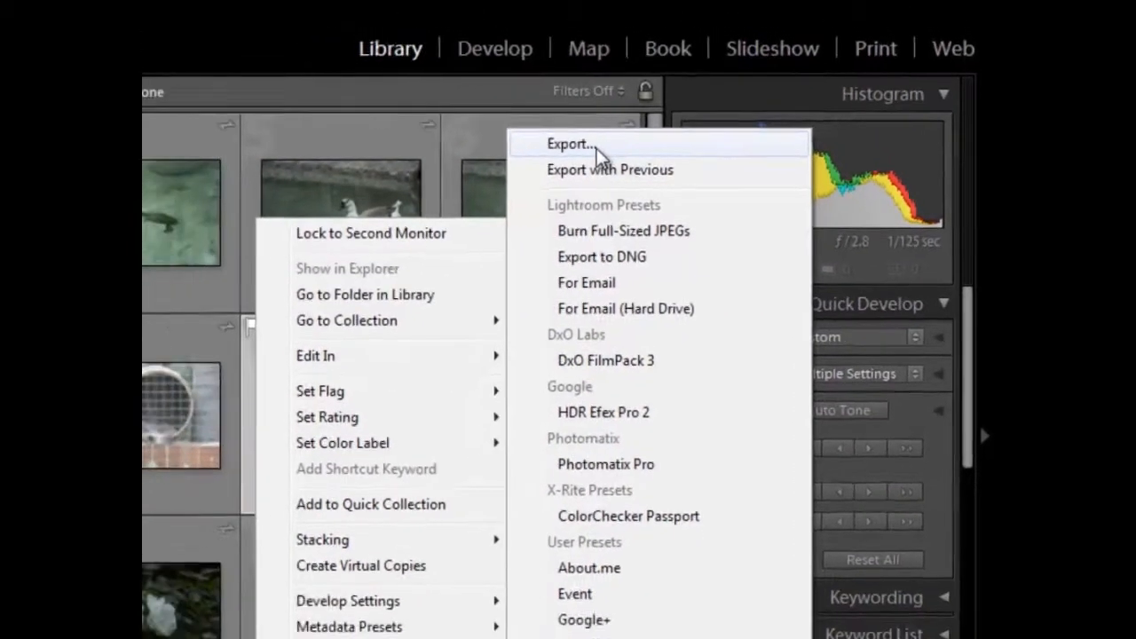
{"action": "left_click", "coordinate": [552, 142]}
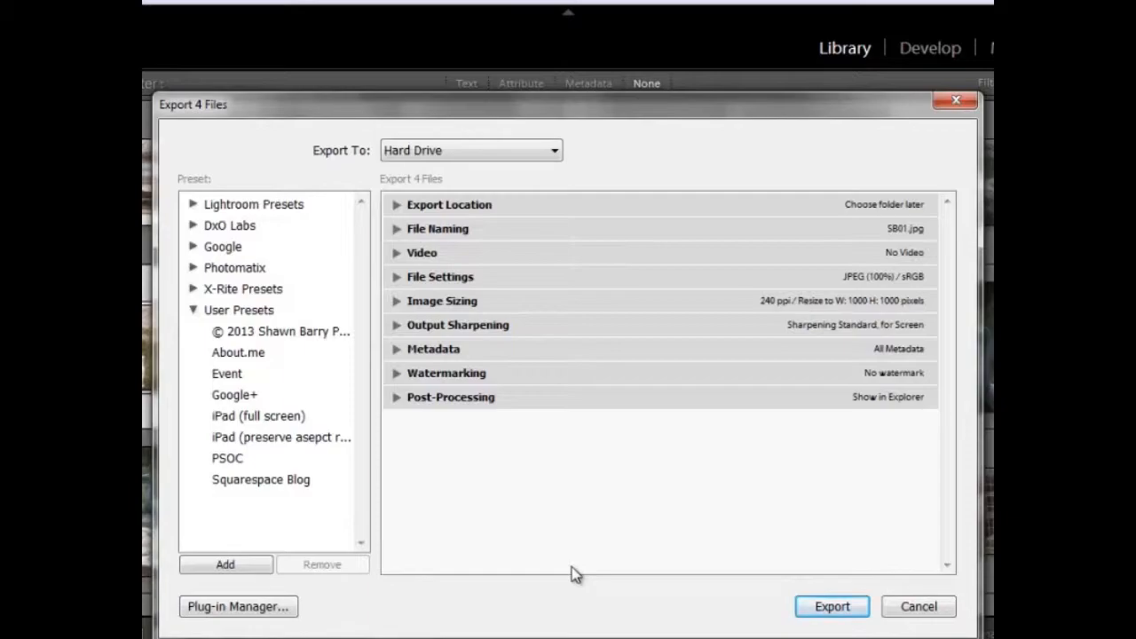
- Set the export location to Choose folder later (useful for presets) and review the choices for handling existing files
{"action": "left_click", "coordinate": [396, 208]}
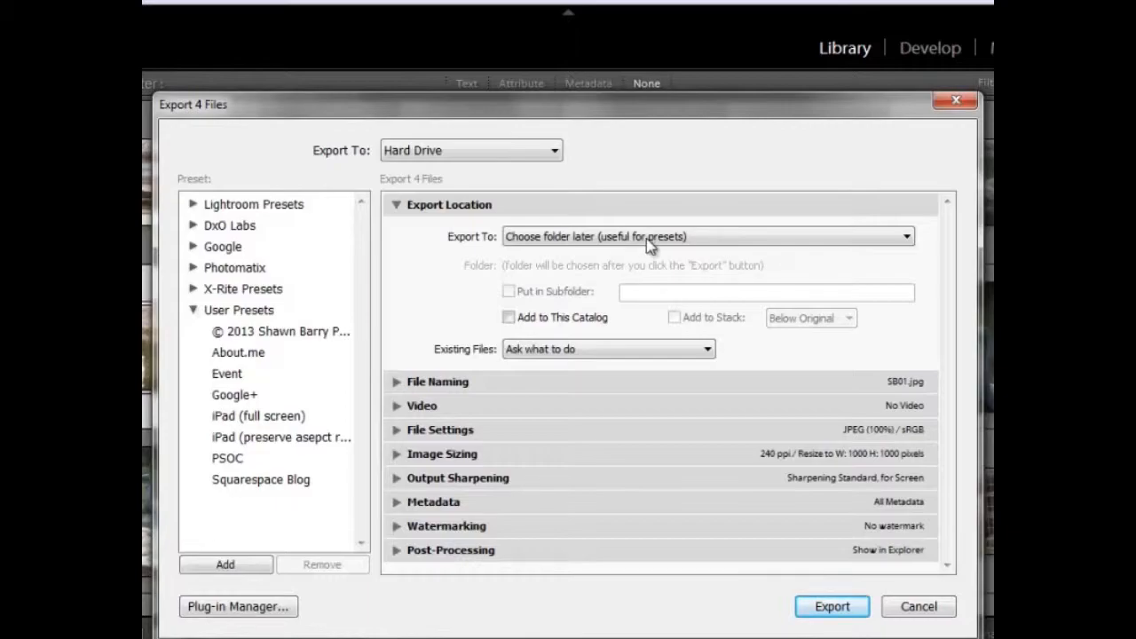
{"action": "left_click", "coordinate": [718, 238]}
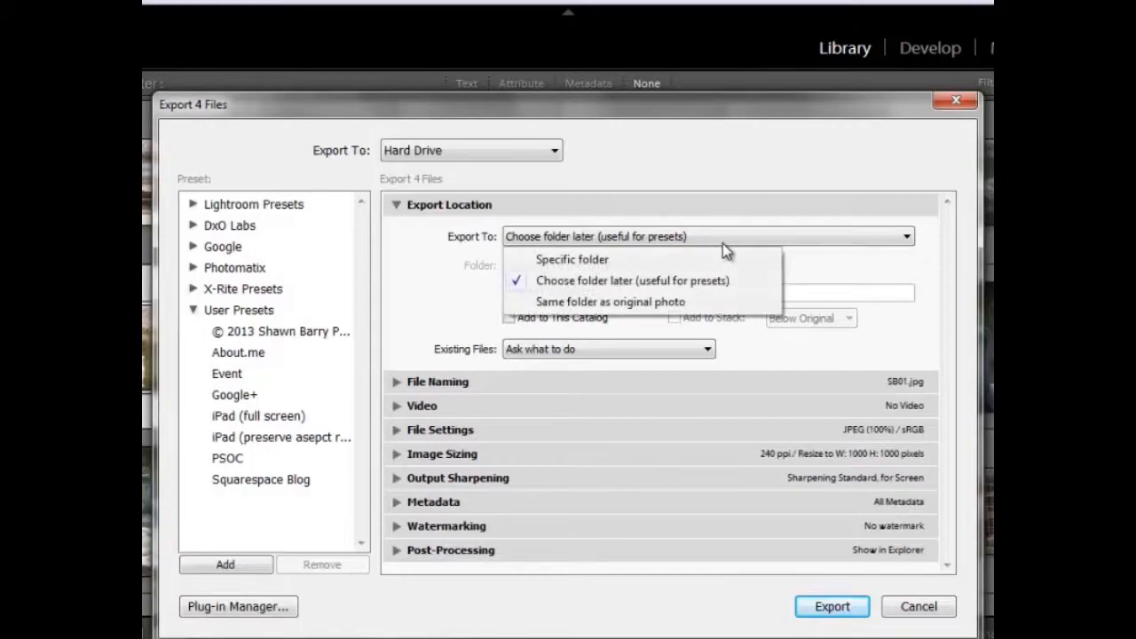
{"action": "left_click", "coordinate": [585, 283]}
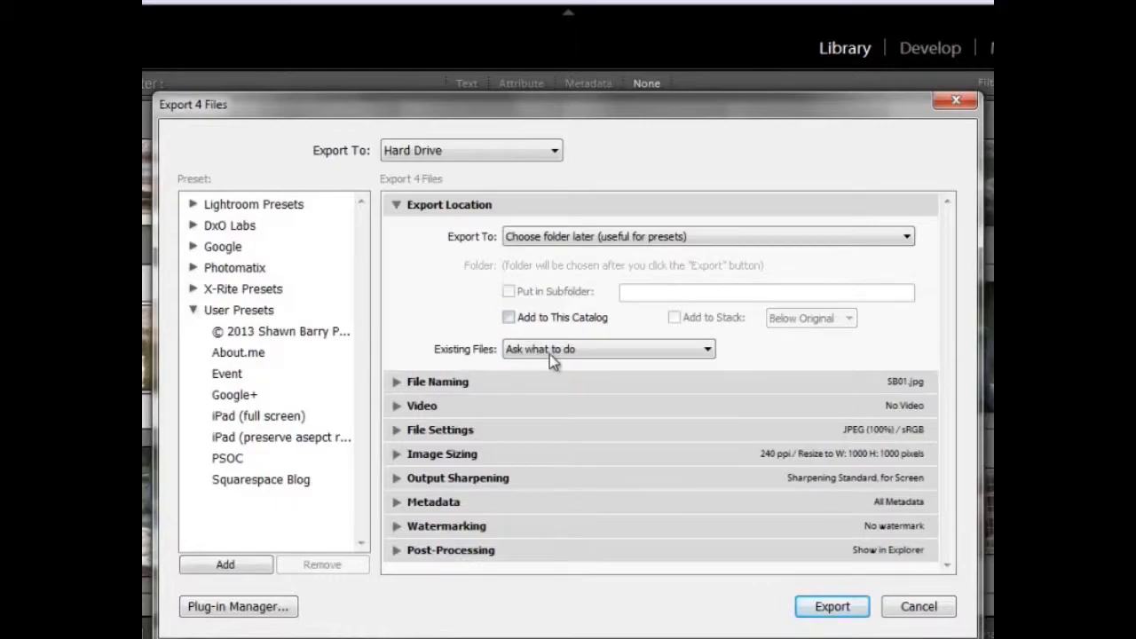
{"action": "left_click", "coordinate": [672, 354]}
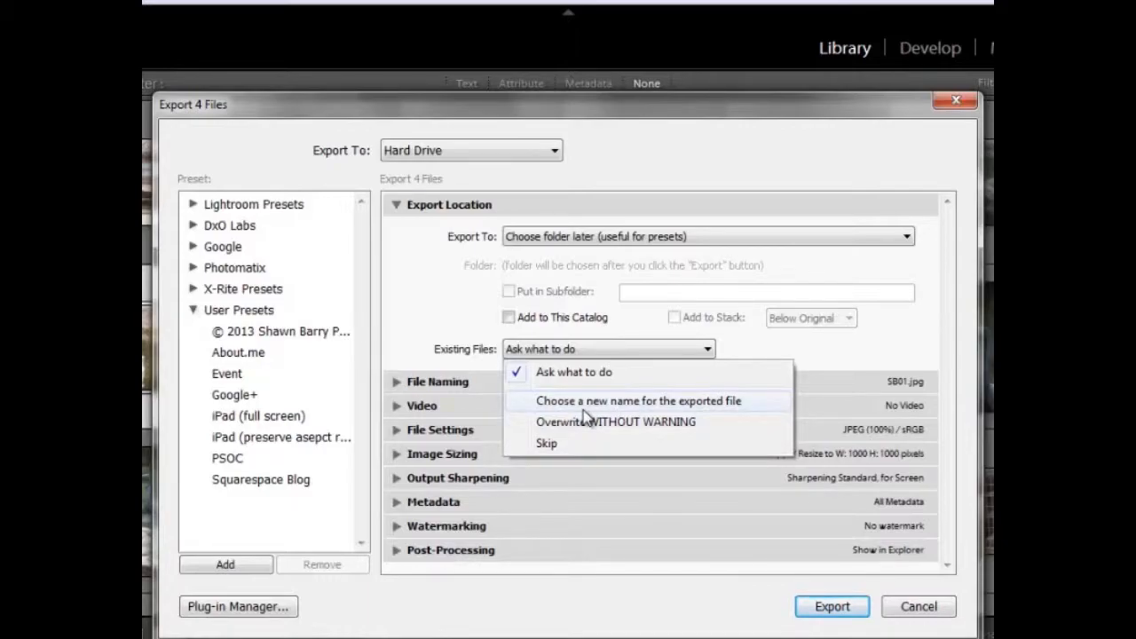
{"action": "left_click", "coordinate": [449, 381]}
- Expand the File Naming settings, keep renaming enabled and review the available naming templates
{"action": "left_click", "coordinate": [447, 383]}
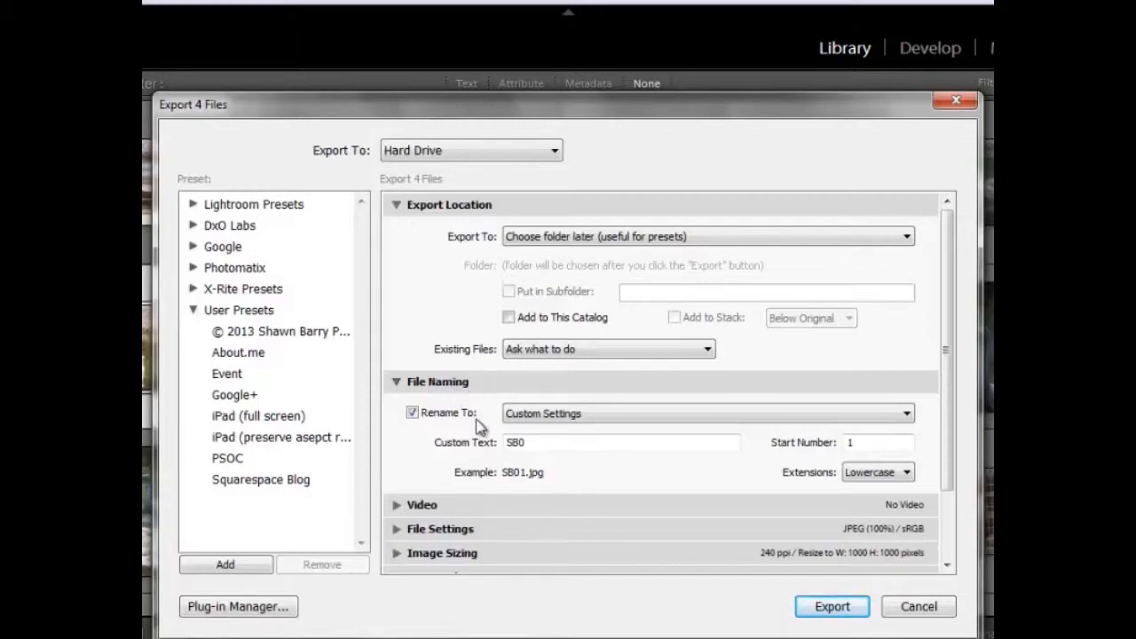
{"action": "left_click", "coordinate": [411, 414]}
{"action": "left_click", "coordinate": [412, 414]}
{"action": "left_click", "coordinate": [563, 416]}
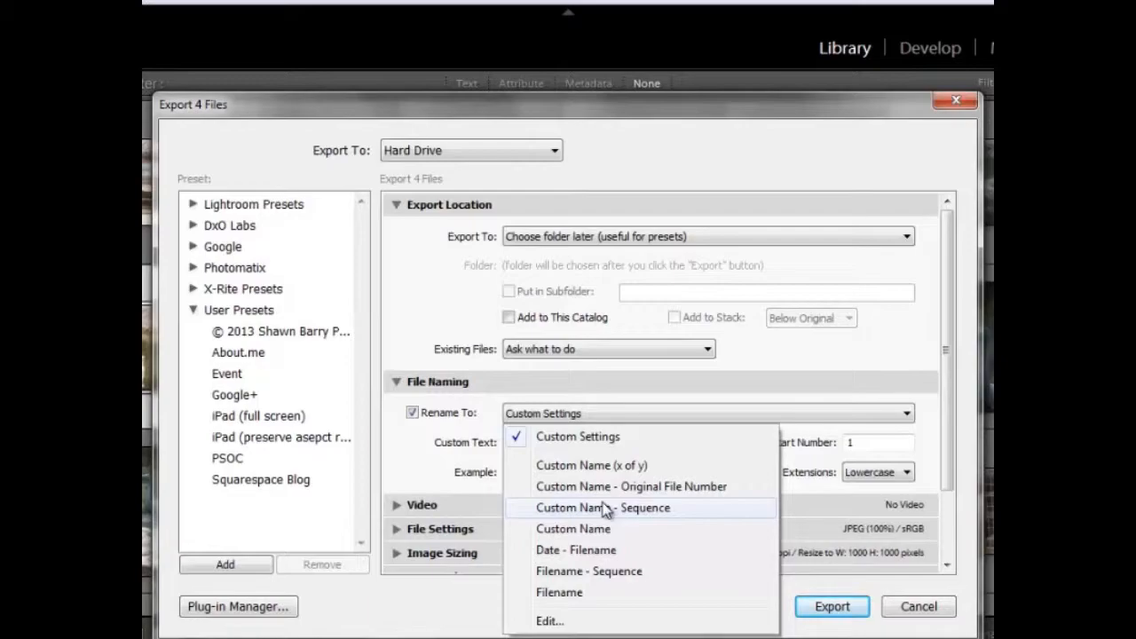
{"action": "left_click", "coordinate": [593, 413]}
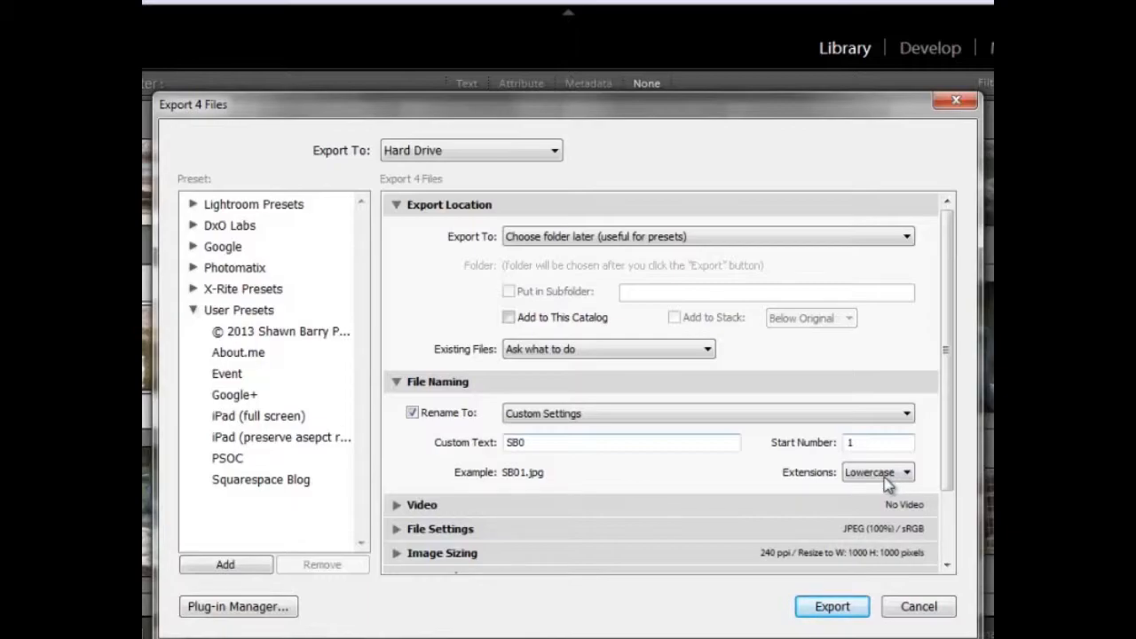
- Check the Video export options, collapse them again and expand the File Settings section
{"action": "left_click", "coordinate": [426, 505]}
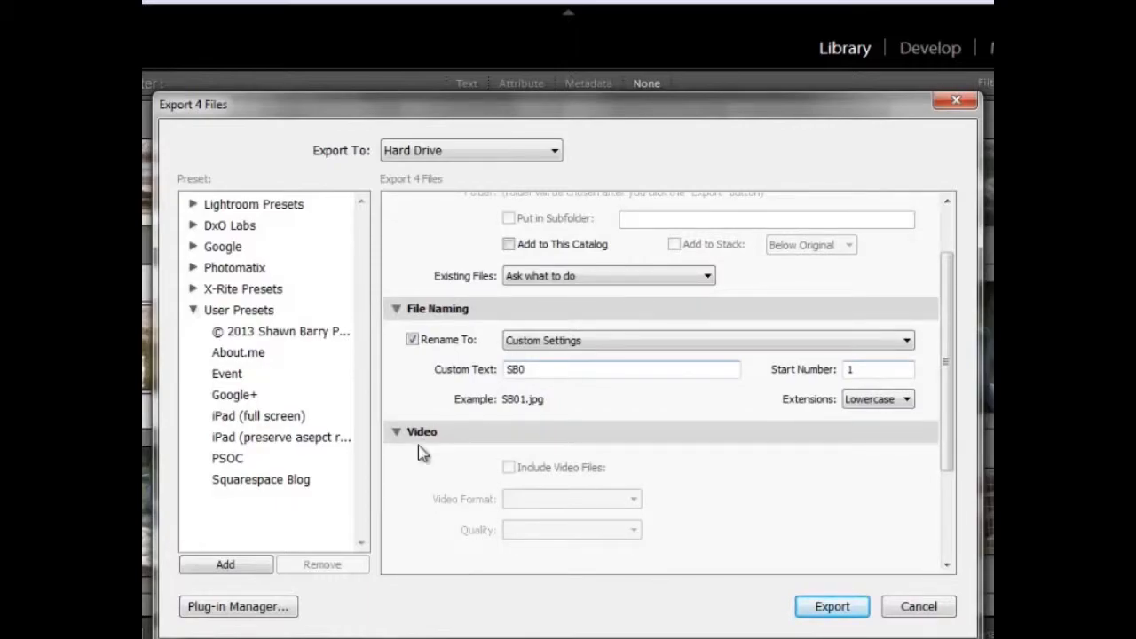
{"action": "left_click", "coordinate": [417, 435]}
{"action": "left_click", "coordinate": [419, 457]}
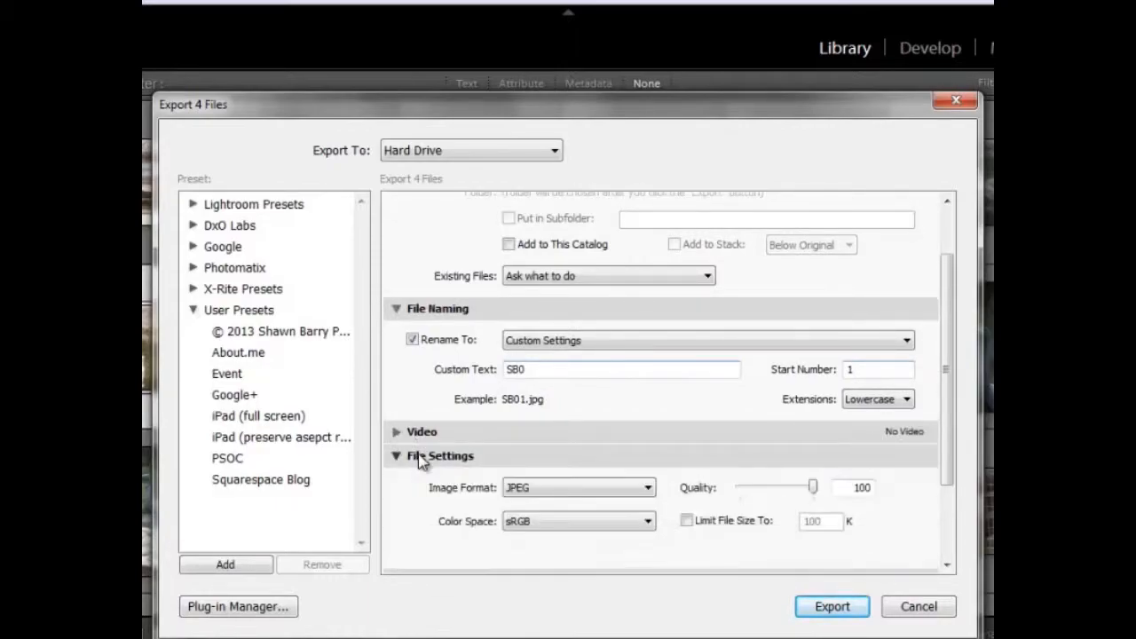
{"action": "scroll", "coordinate": [426, 487], "scroll_direction": "down", "scroll_amount": 3}
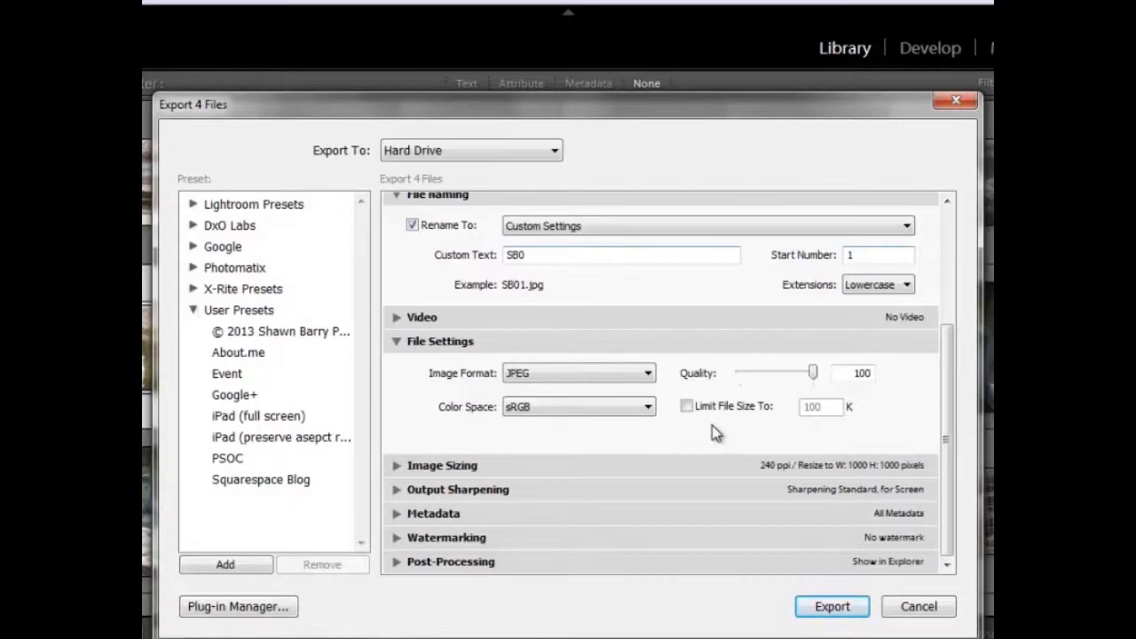
- Try limiting the exported JPEG file size to 100 K
{"action": "left_click", "coordinate": [686, 406]}
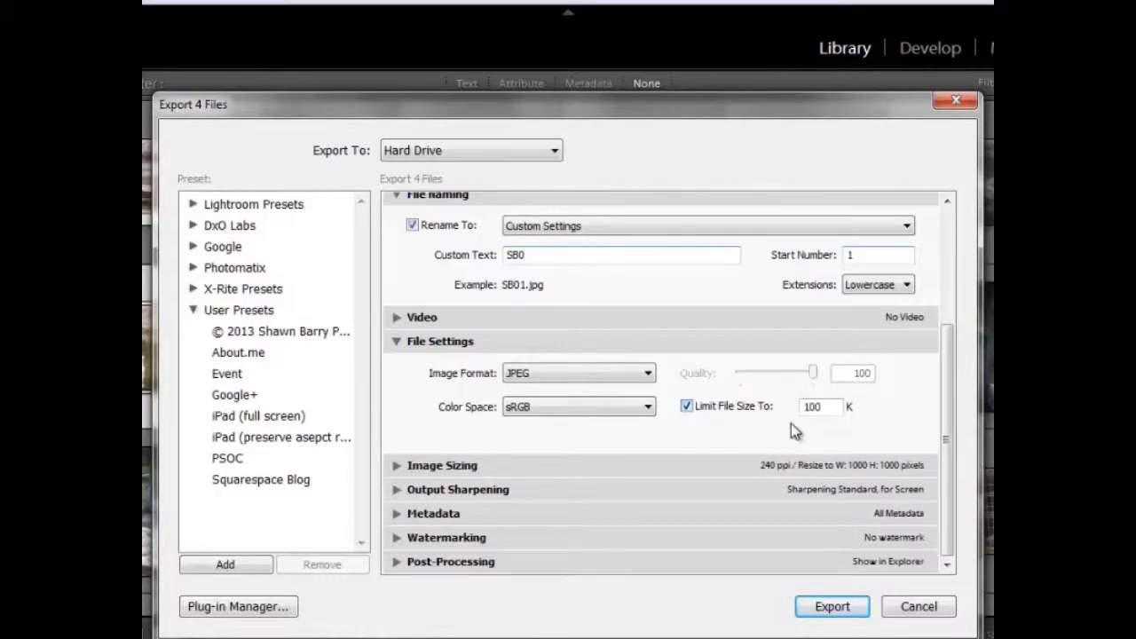
{"action": "double_click", "coordinate": [825, 406]}
{"action": "left_click", "coordinate": [687, 408]}
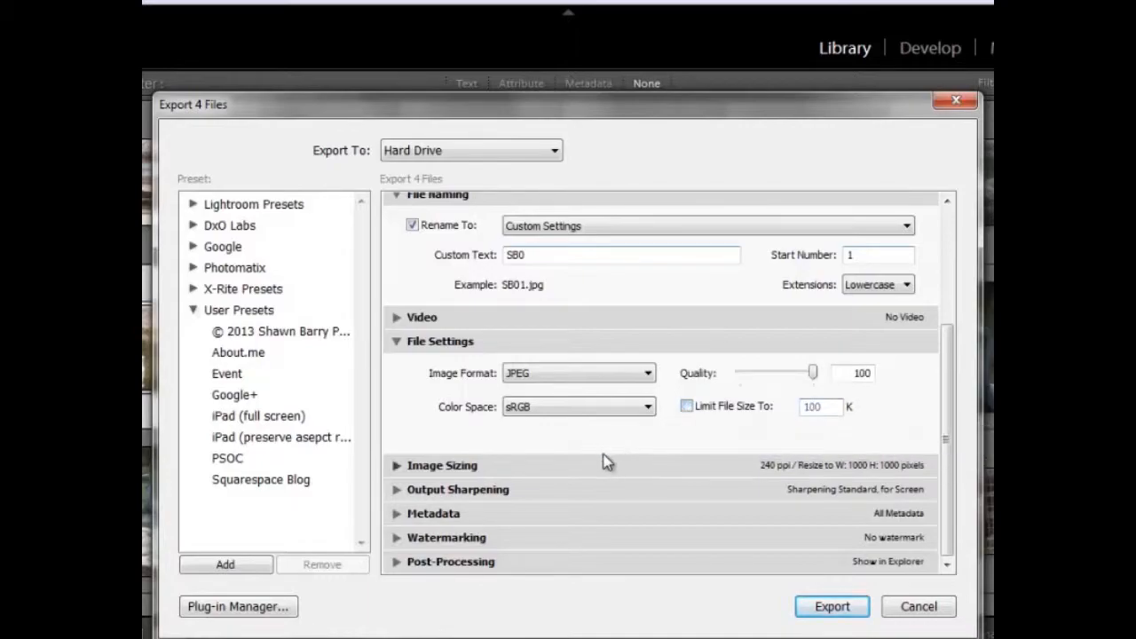
- Enable Resize to Fit in the Image Sizing settings, using Long Edge
{"action": "left_click", "coordinate": [397, 466]}
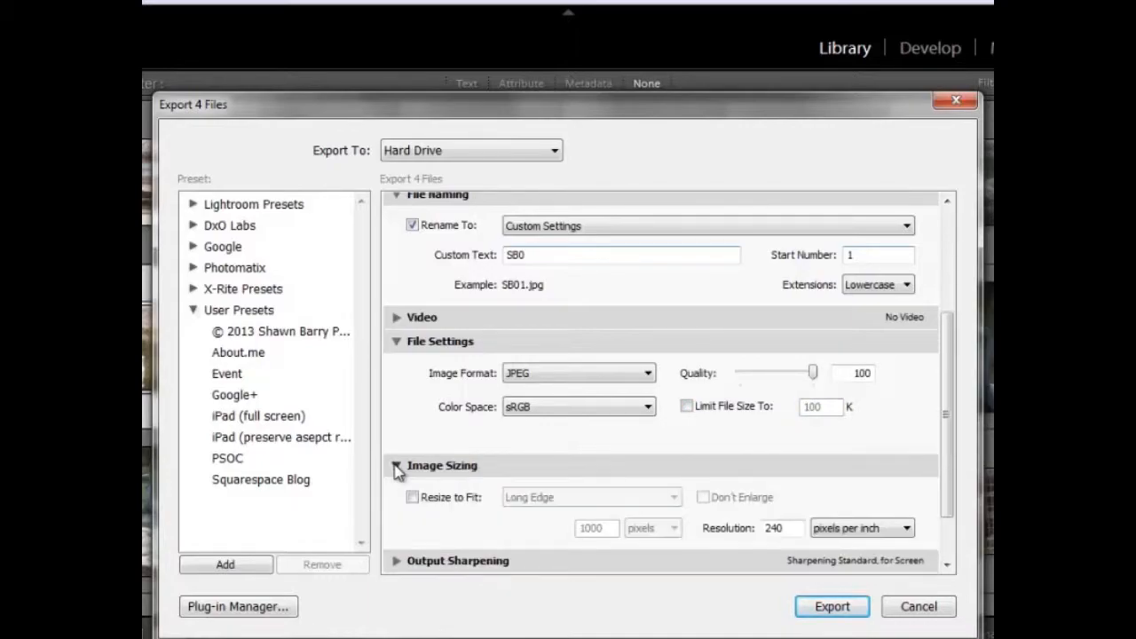
{"action": "left_click", "coordinate": [412, 427]}
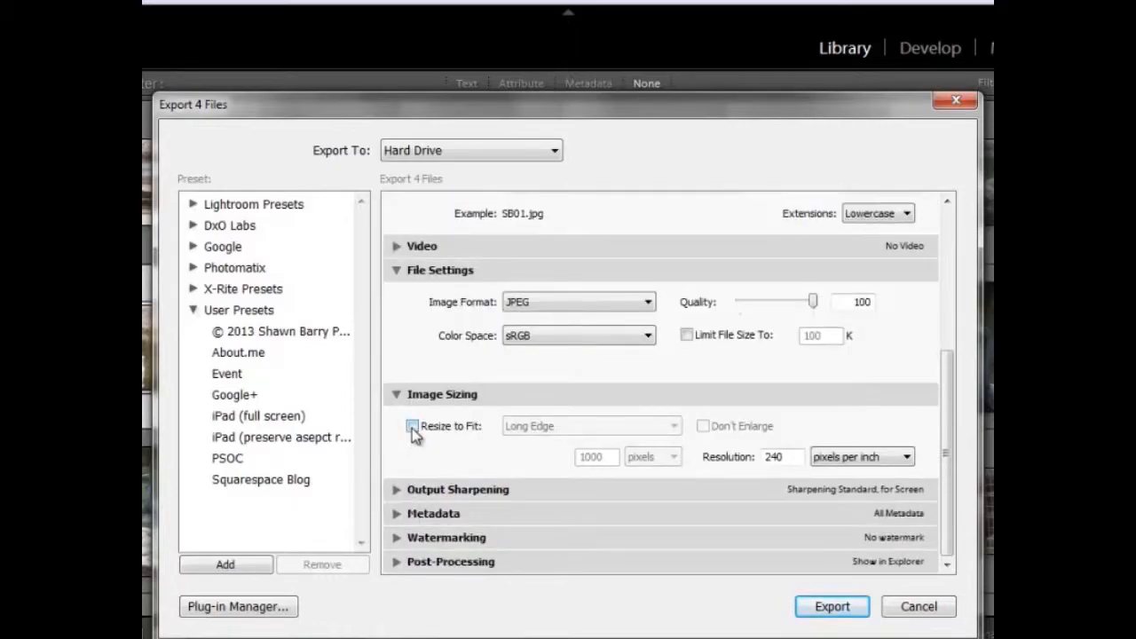
{"action": "left_click", "coordinate": [586, 425]}
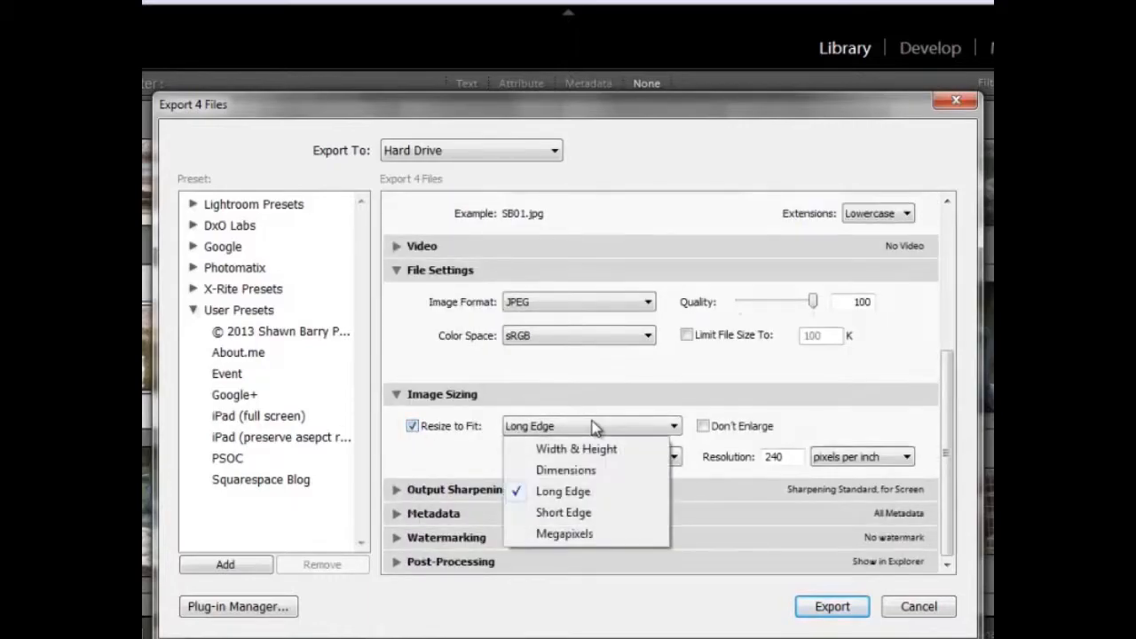
{"action": "left_click", "coordinate": [595, 429]}
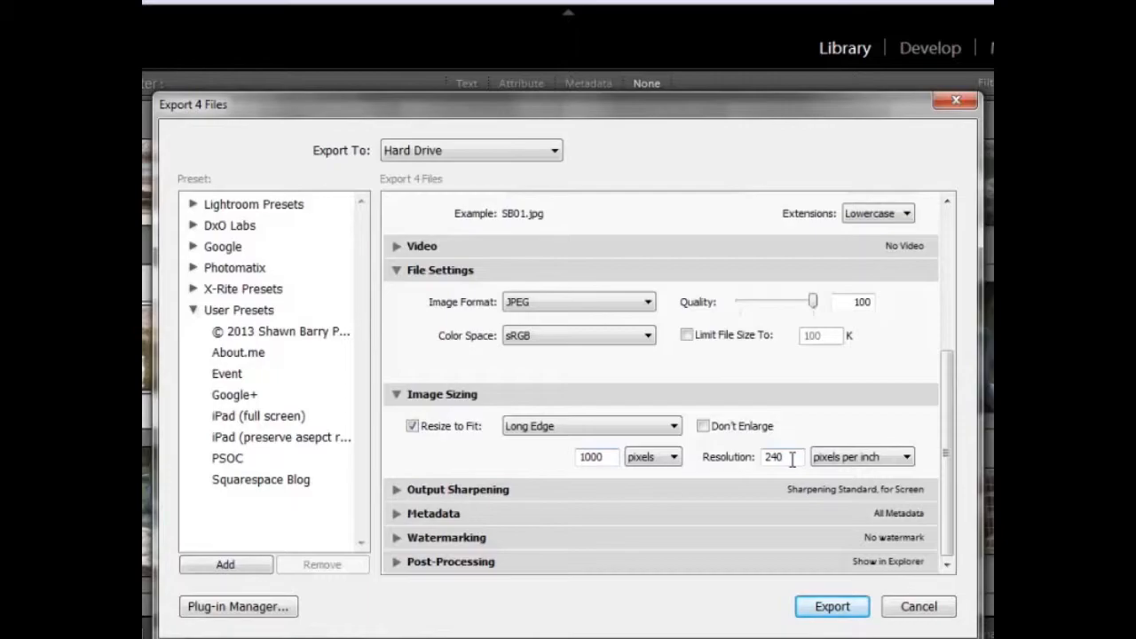
- Expand the Output Sharpening settings and review the choices for sharpening target and amount
{"action": "left_click", "coordinate": [469, 489]}
{"action": "scroll", "coordinate": [484, 471], "scroll_direction": "down", "scroll_amount": 1}
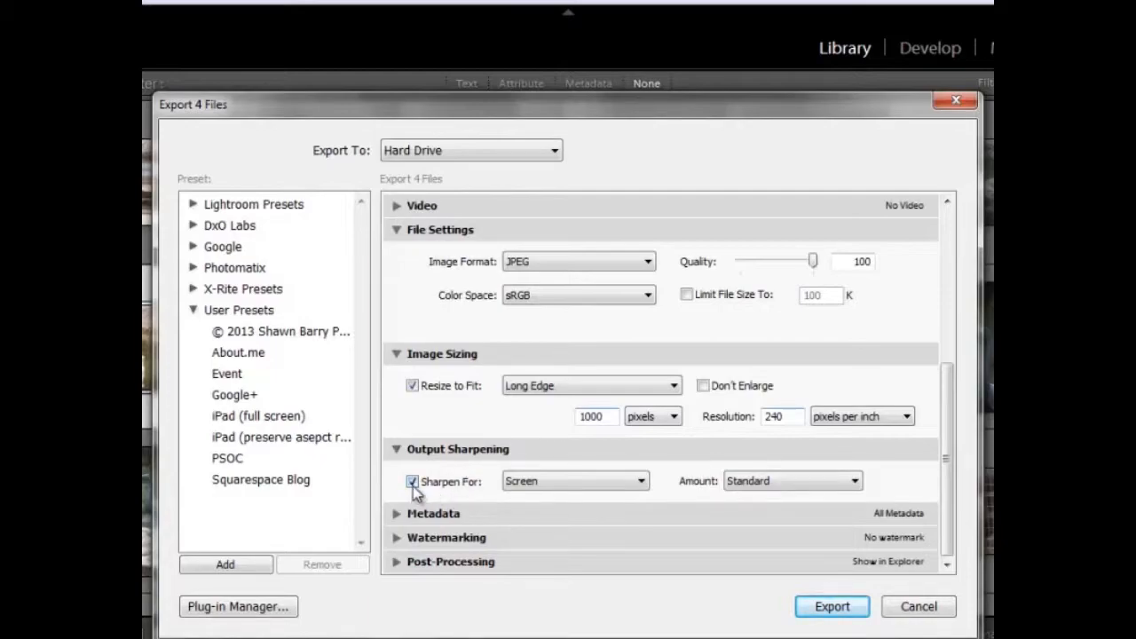
{"action": "left_click", "coordinate": [616, 484]}
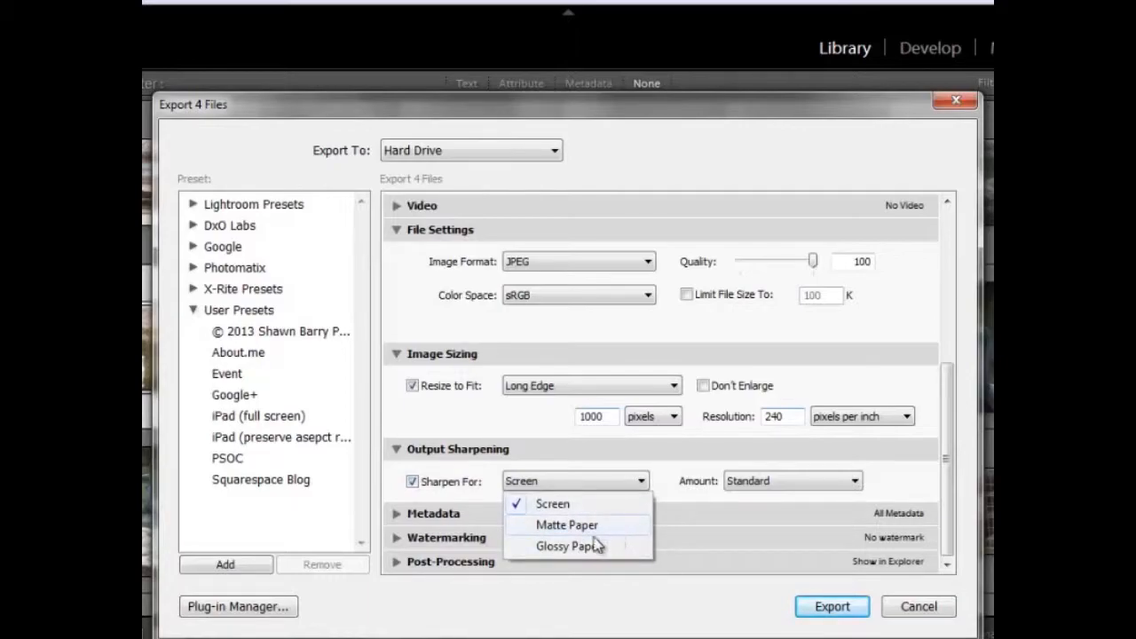
{"action": "left_click", "coordinate": [642, 481]}
{"action": "left_click", "coordinate": [767, 487]}
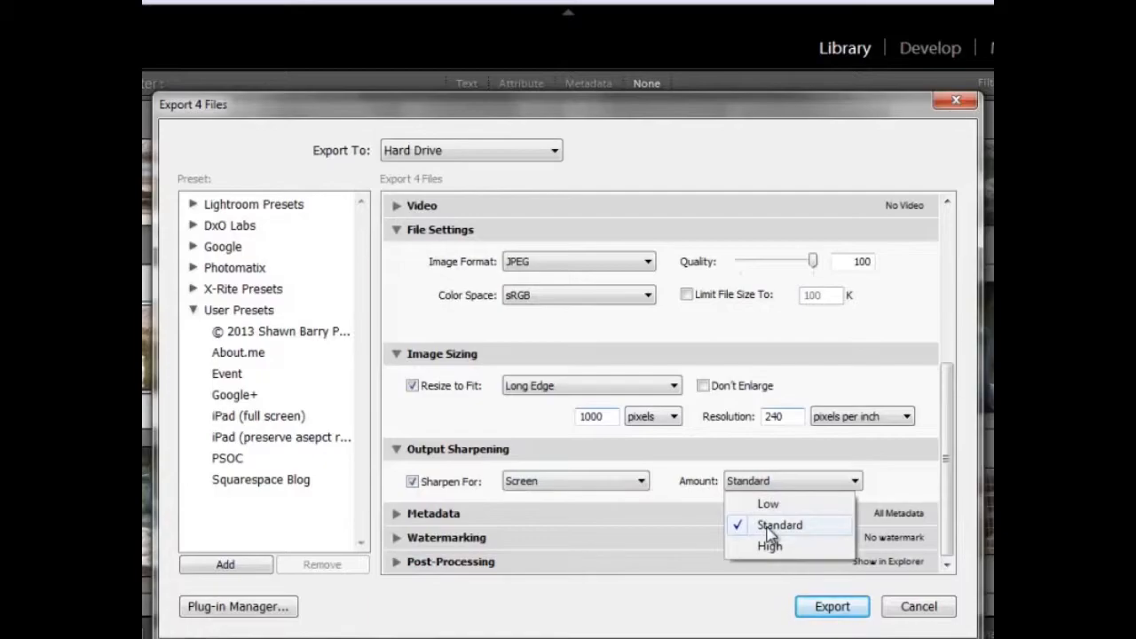
{"action": "left_click", "coordinate": [444, 520]}
- Expand the export Metadata settings and review which kinds of metadata can be included
{"action": "left_click", "coordinate": [422, 518]}
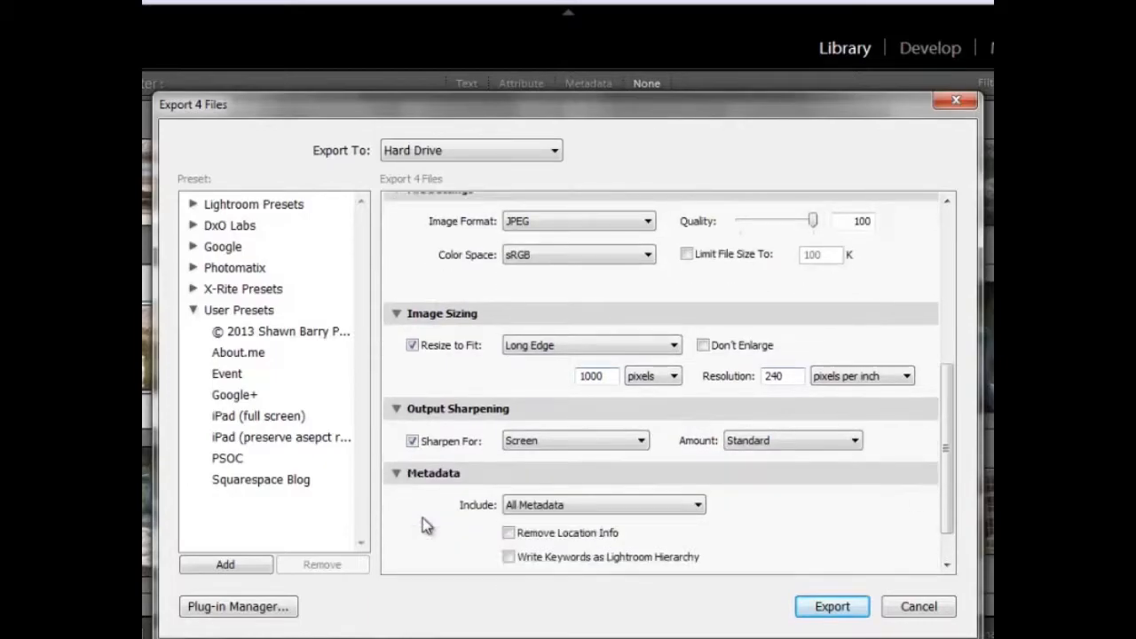
{"action": "scroll", "coordinate": [452, 507], "scroll_direction": "down", "scroll_amount": 1}
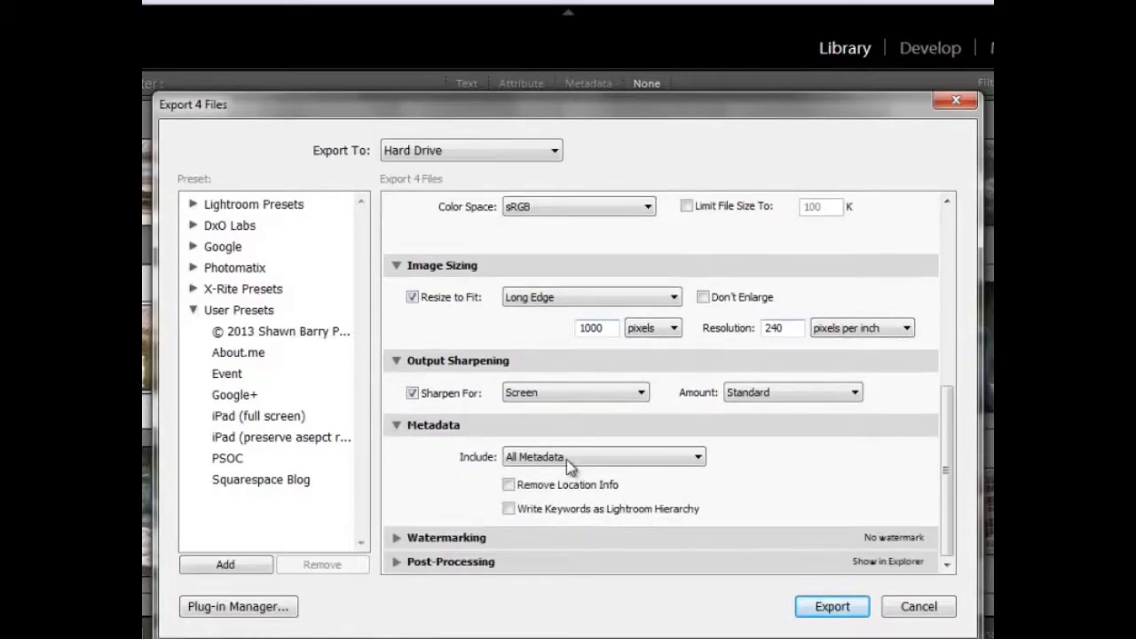
{"action": "left_click", "coordinate": [566, 458]}
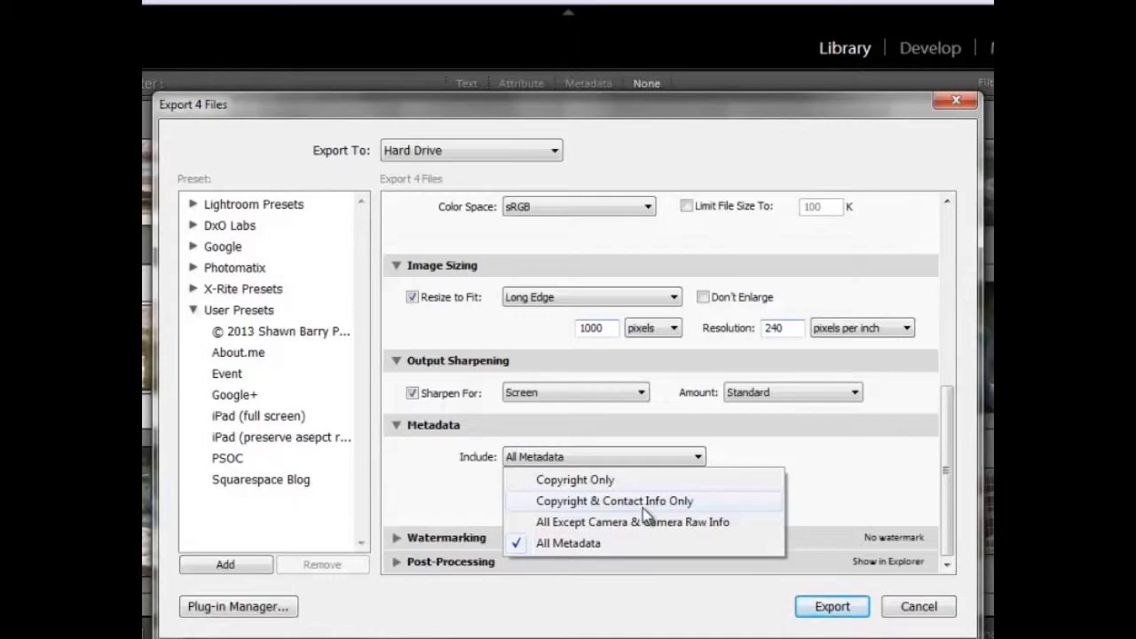
{"action": "left_click", "coordinate": [537, 459]}
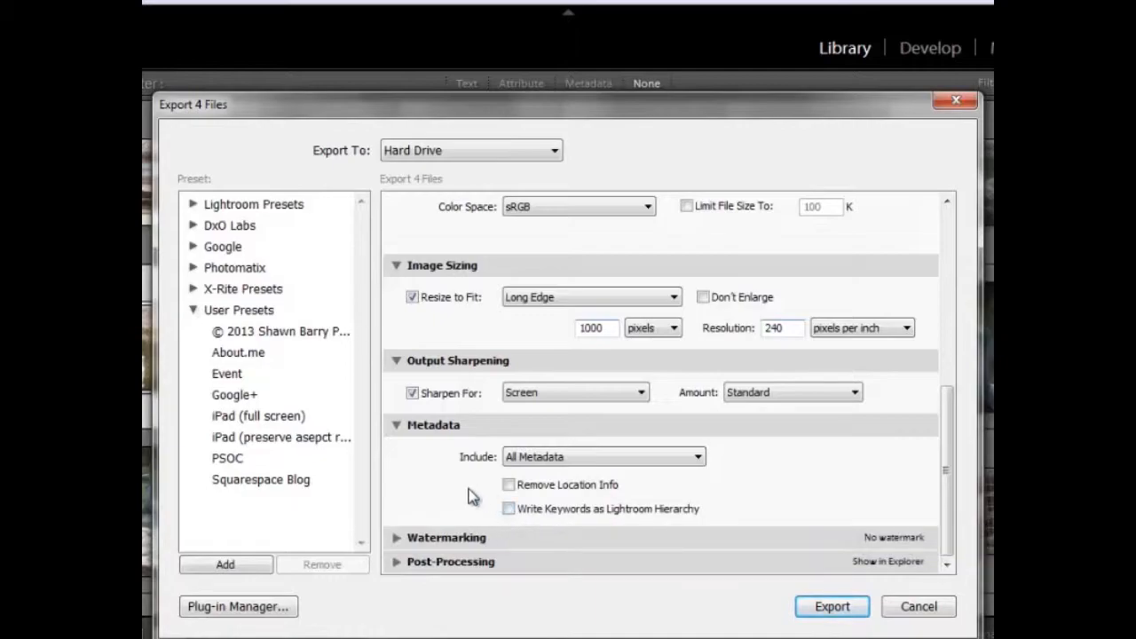
- Check the Watermarking section, then set the post-processing action after export to Show in Explorer
{"action": "left_click", "coordinate": [441, 537]}
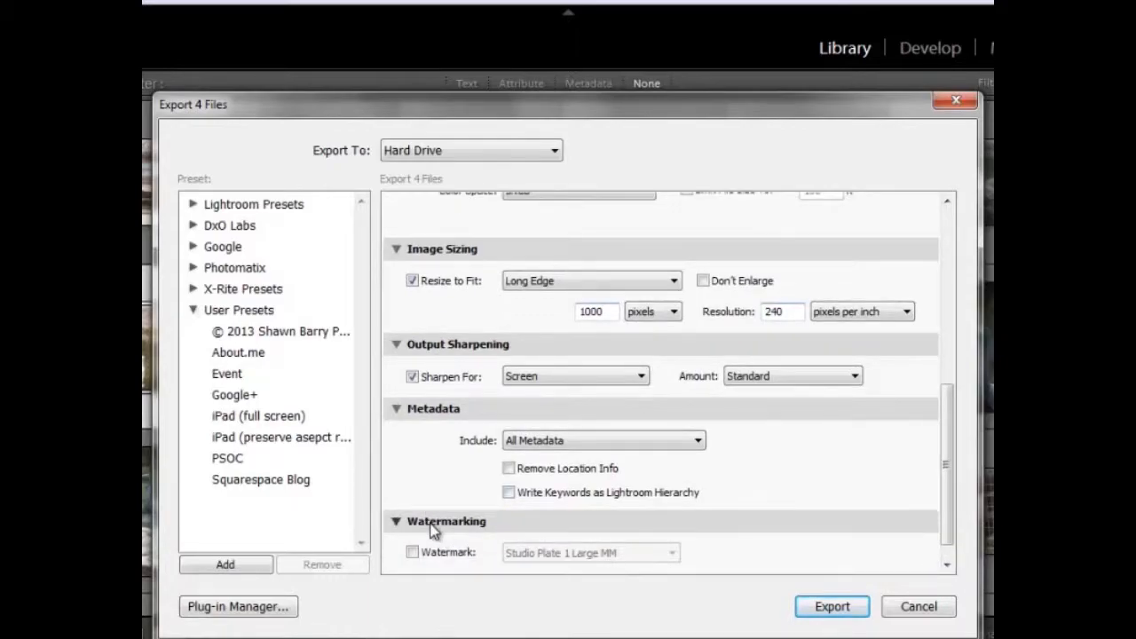
{"action": "left_click", "coordinate": [434, 530]}
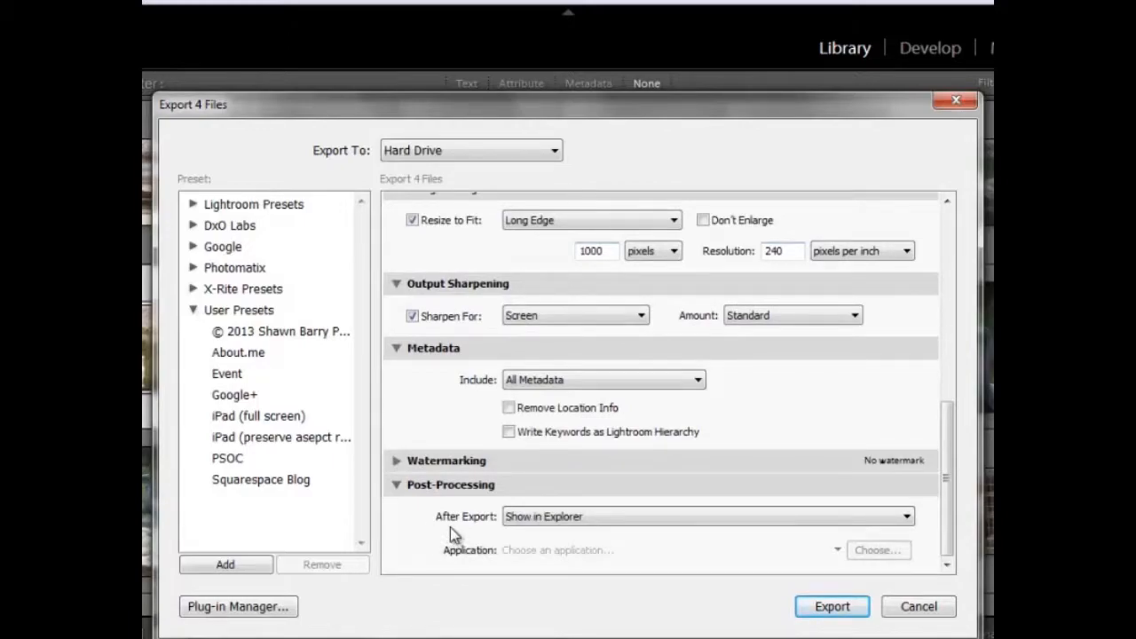
{"action": "left_click", "coordinate": [545, 520]}
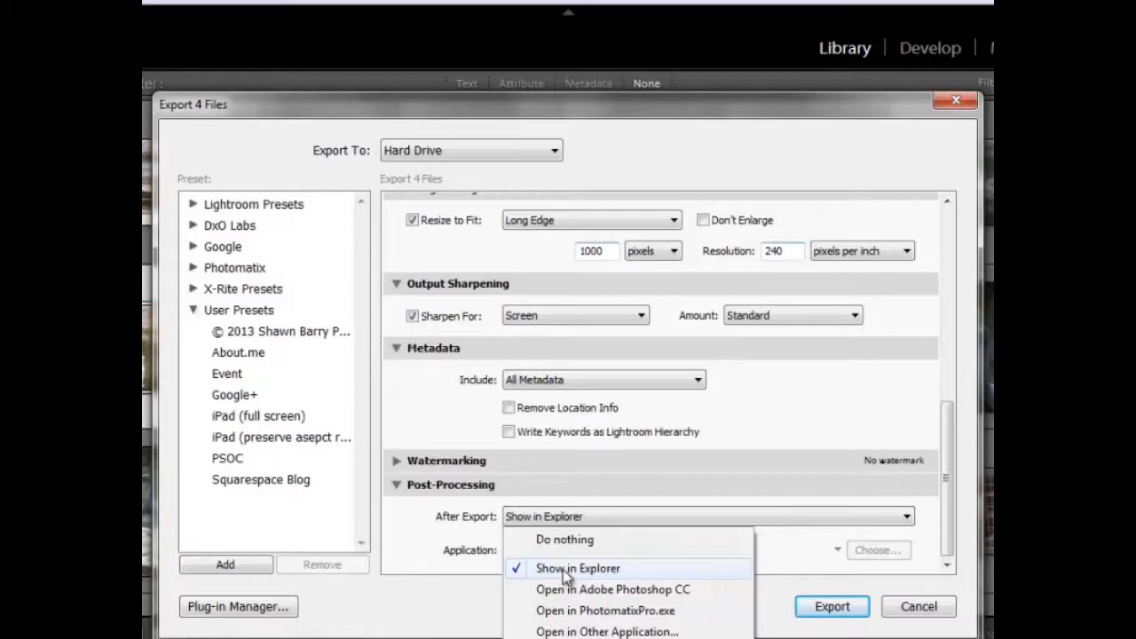
{"action": "left_click", "coordinate": [565, 575]}
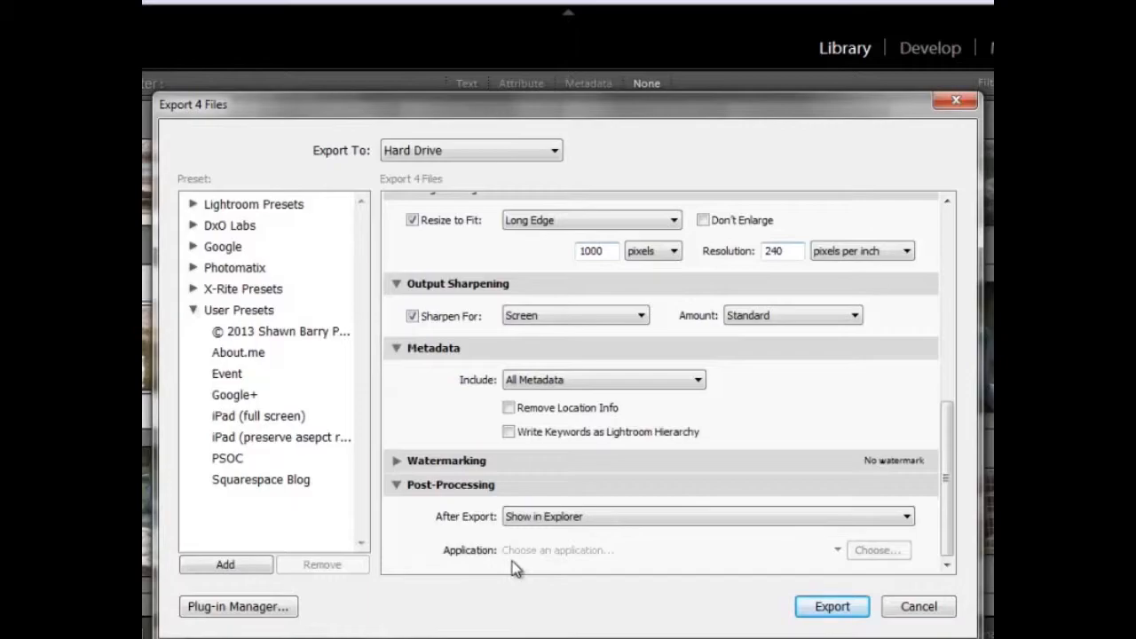
{"action": "left_click", "coordinate": [630, 521]}
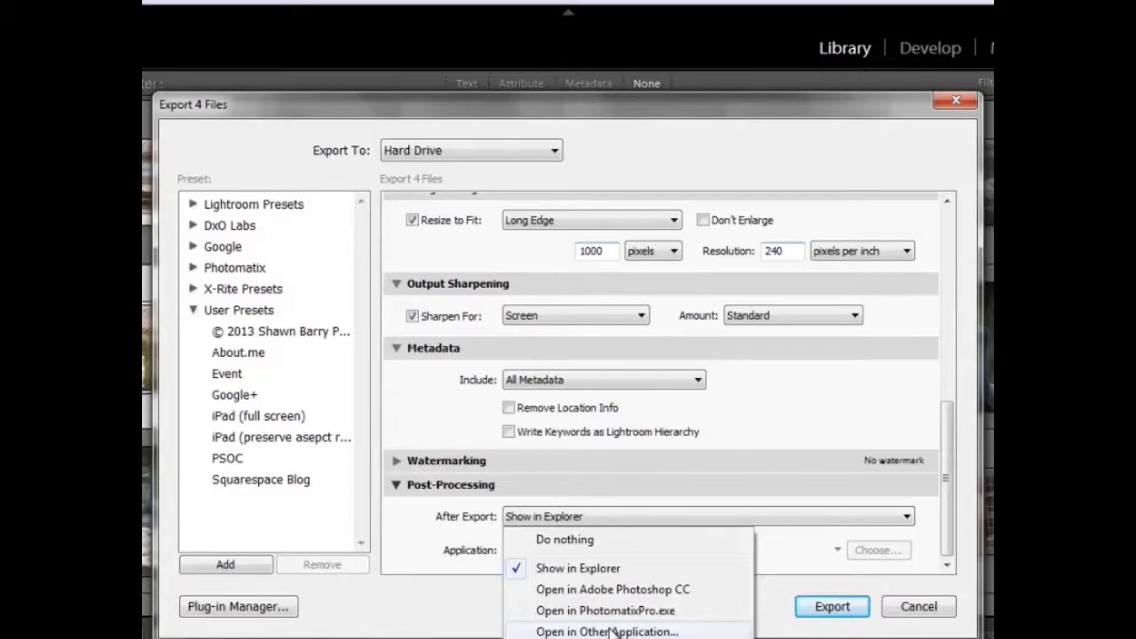
{"action": "left_click", "coordinate": [529, 517]}
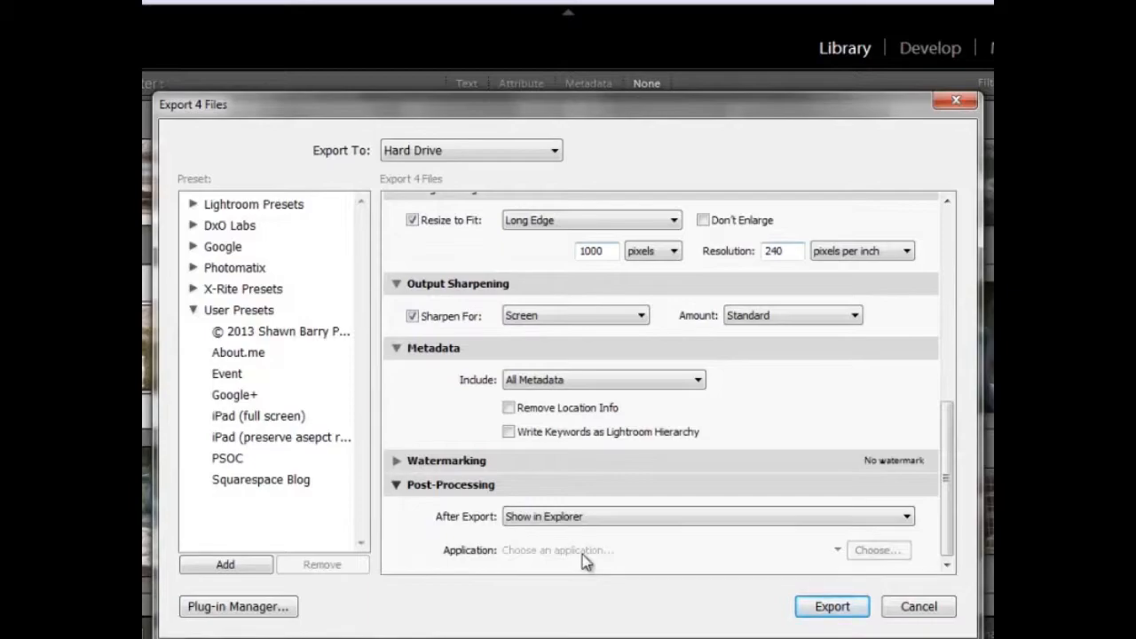
{"action": "left_click", "coordinate": [226, 566]}
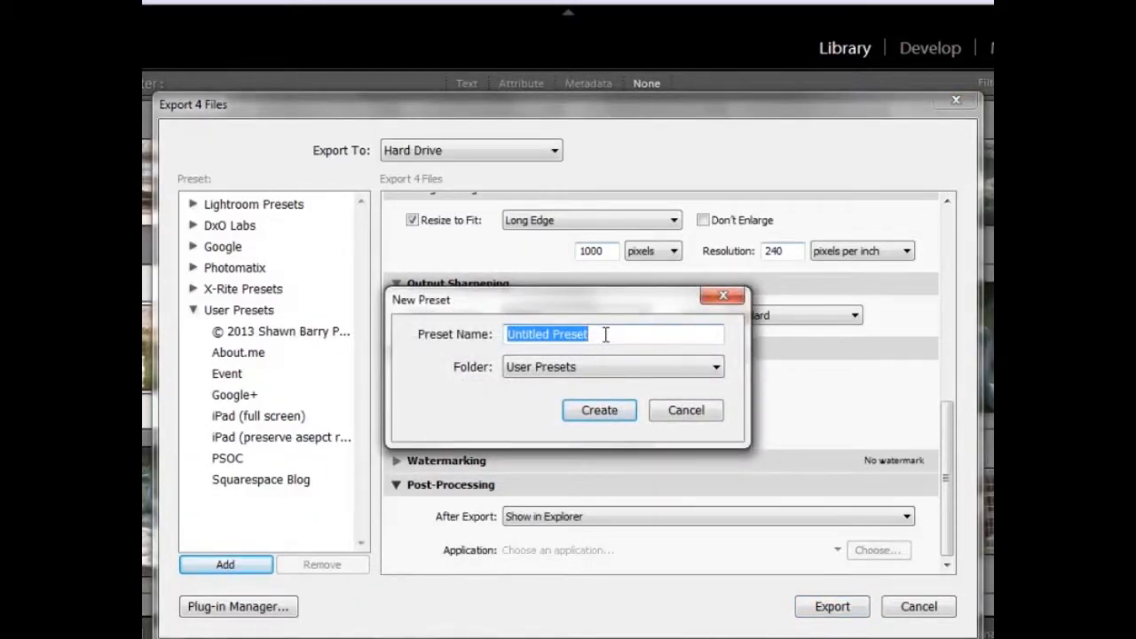
{"action": "type", "text": "Ps"}
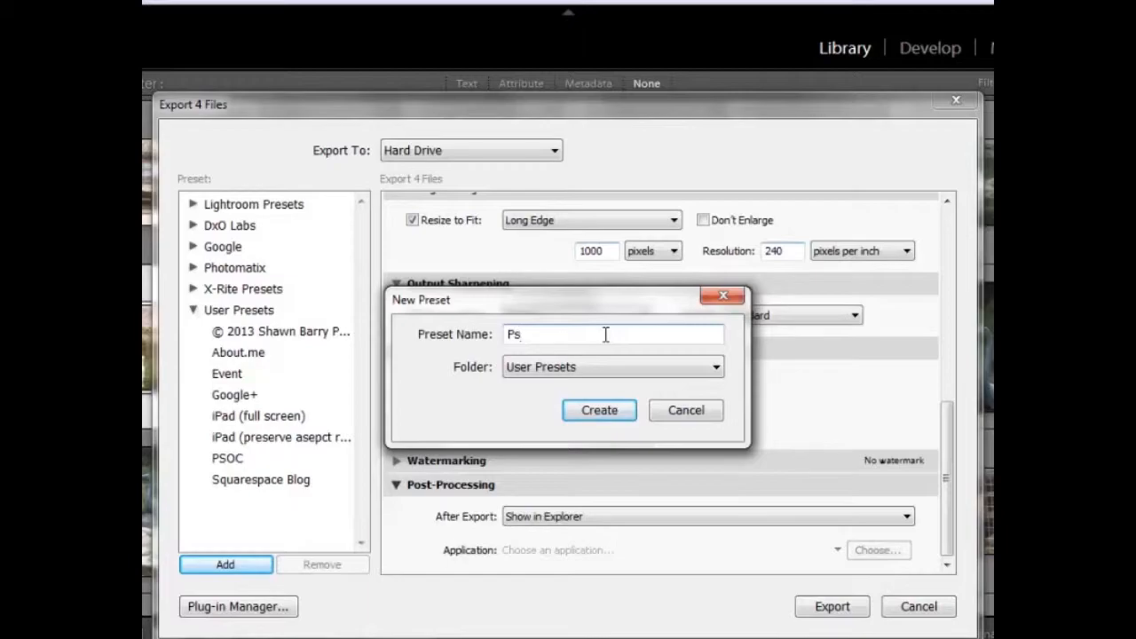
{"action": "key", "text": "BackSpace"}
{"action": "type", "text": "SOC"}
{"action": "left_click", "coordinate": [557, 369]}
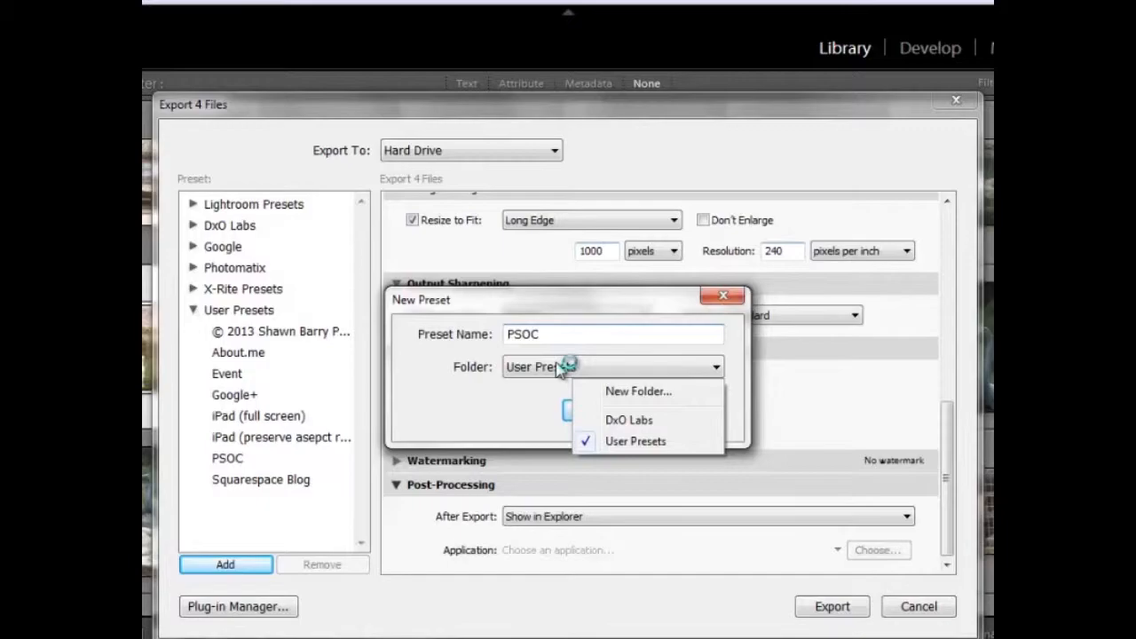
{"action": "left_click", "coordinate": [495, 388]}
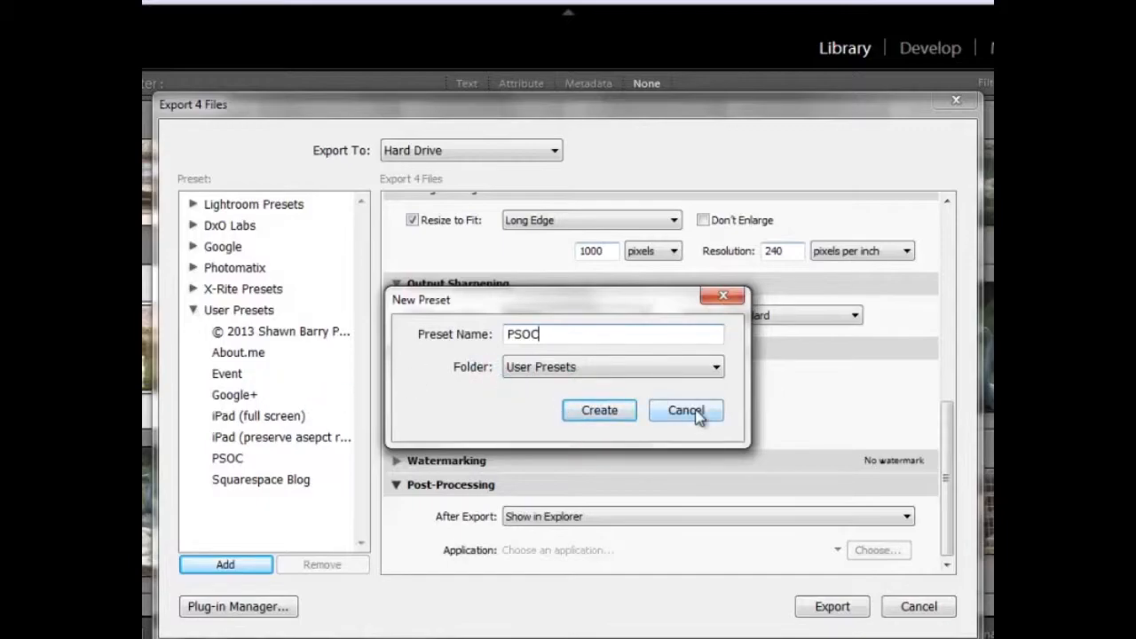
{"action": "left_click", "coordinate": [696, 410]}
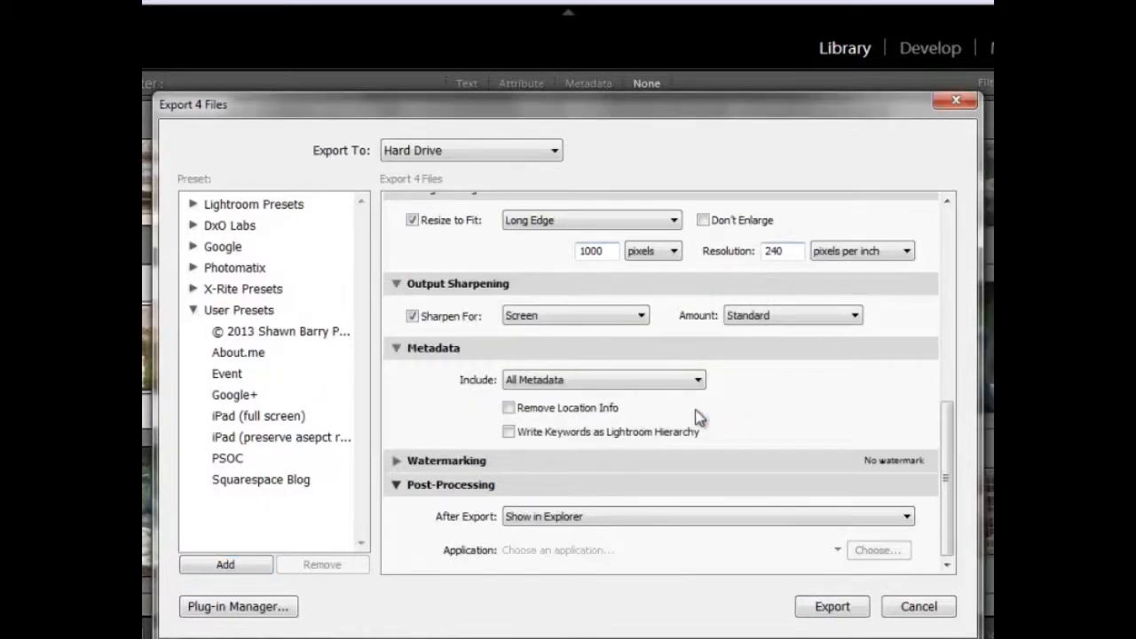
- Load the PSOC user preset and start exporting the four photos with its settings
{"action": "left_click", "coordinate": [229, 463]}
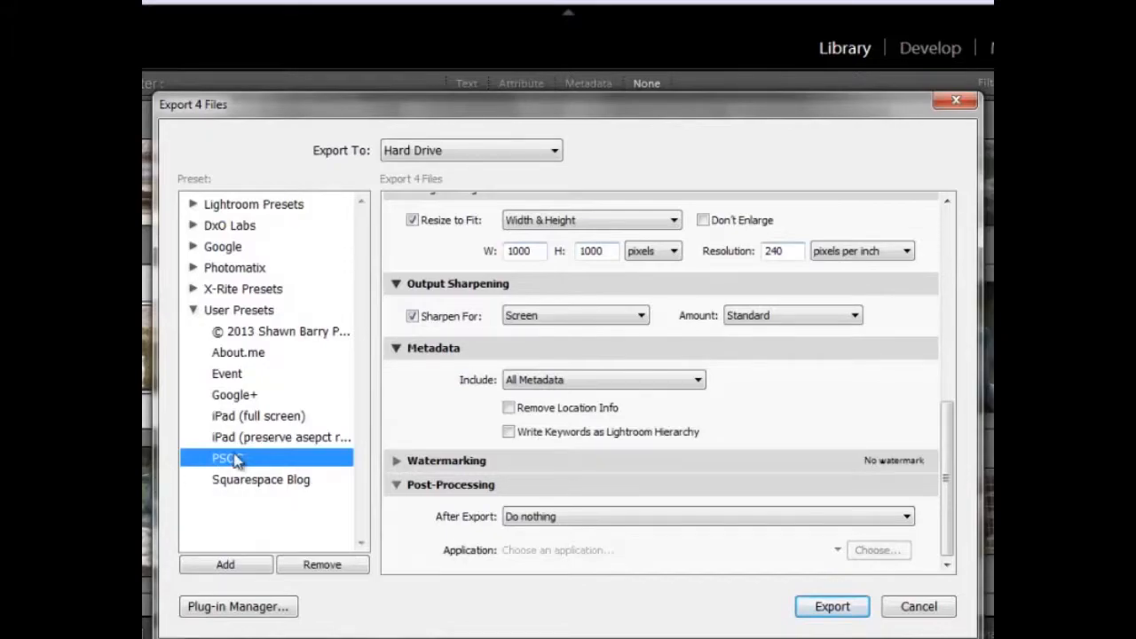
{"action": "left_click", "coordinate": [832, 607]}
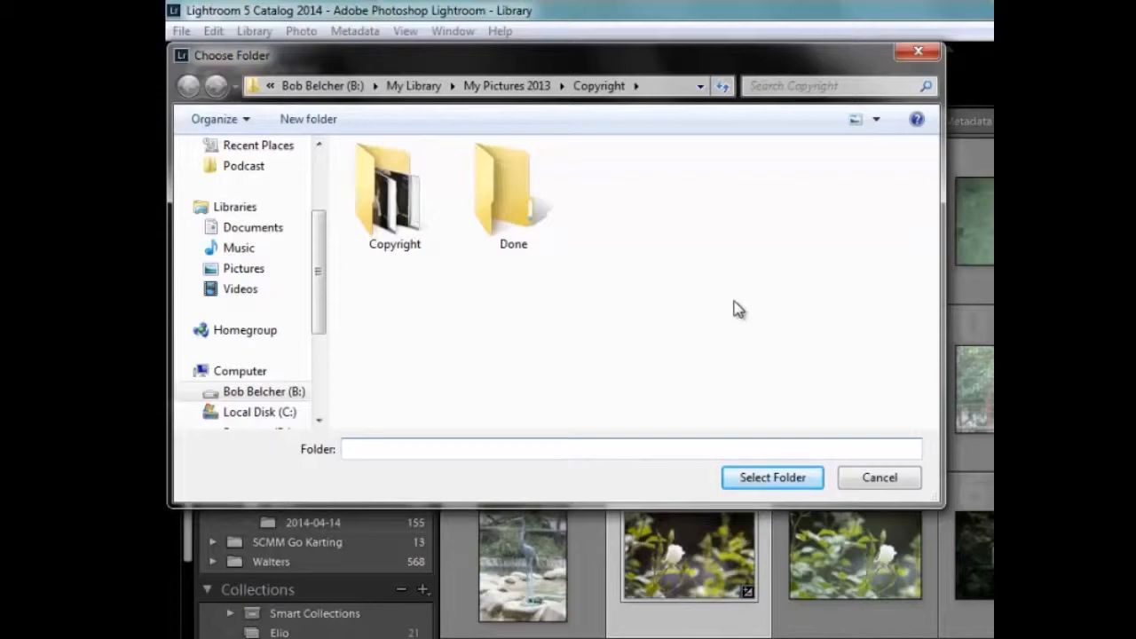
- Create a folder named PSOC inside My Library\My Pictures 2014 on the B: drive
{"action": "left_click", "coordinate": [701, 87]}
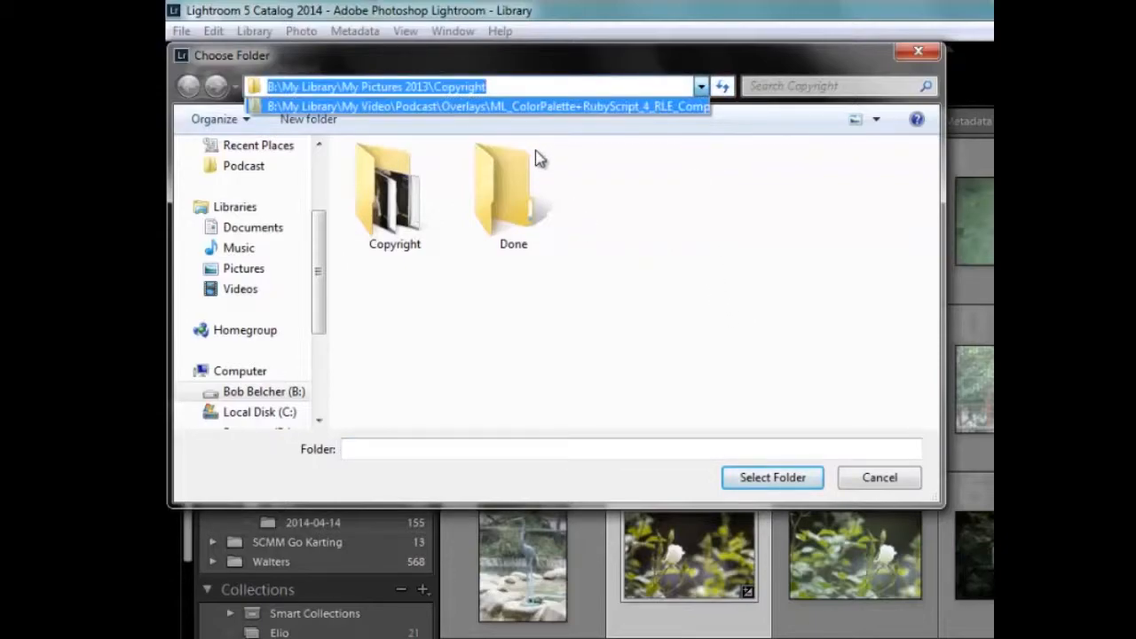
{"action": "left_click", "coordinate": [259, 399]}
{"action": "left_click", "coordinate": [261, 396]}
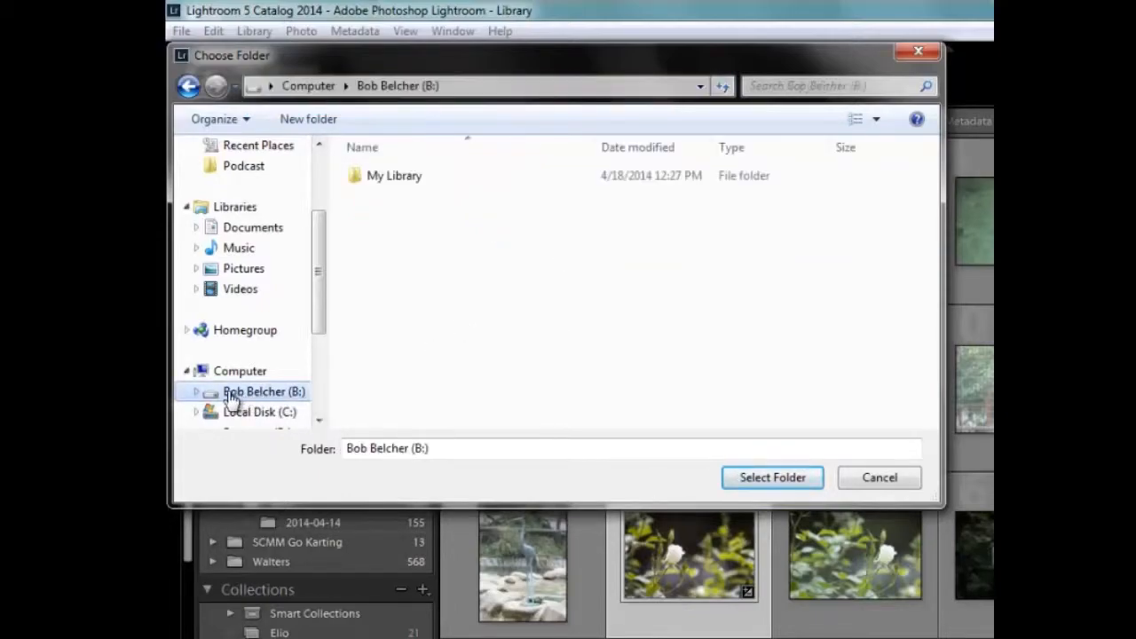
{"action": "left_click", "coordinate": [382, 174]}
{"action": "double_click", "coordinate": [382, 175]}
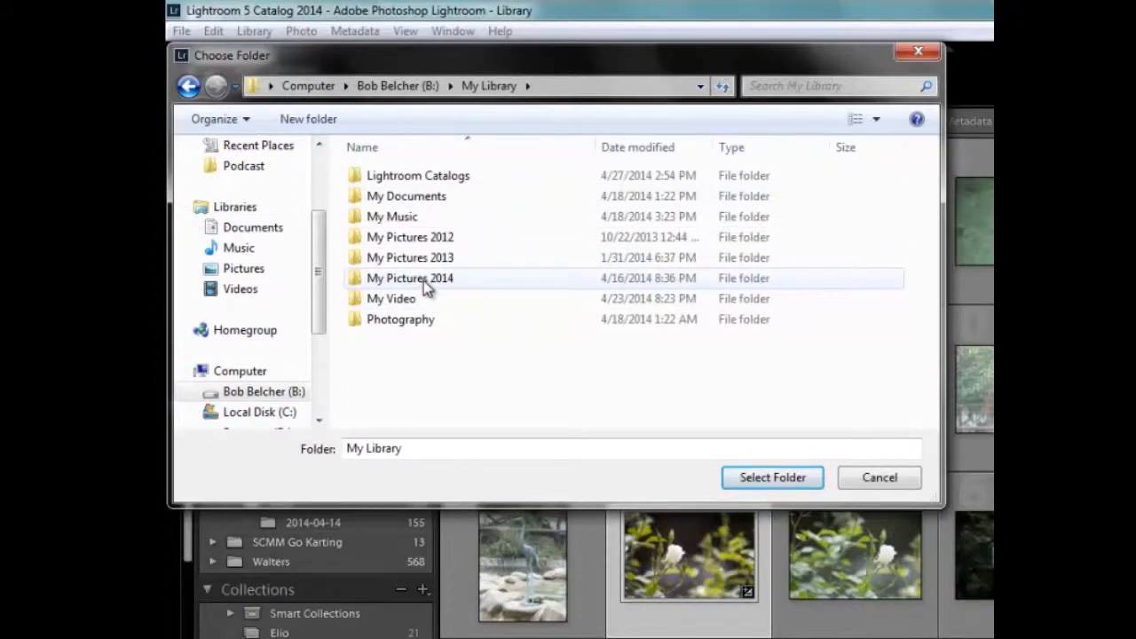
{"action": "double_click", "coordinate": [424, 282]}
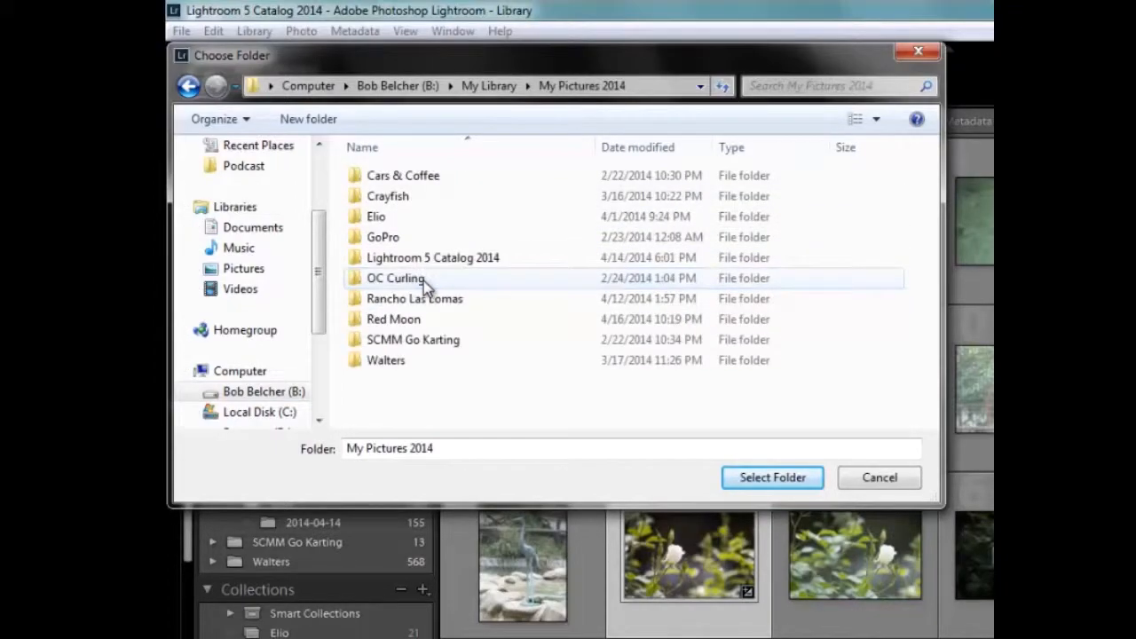
{"action": "right_click", "coordinate": [410, 394]}
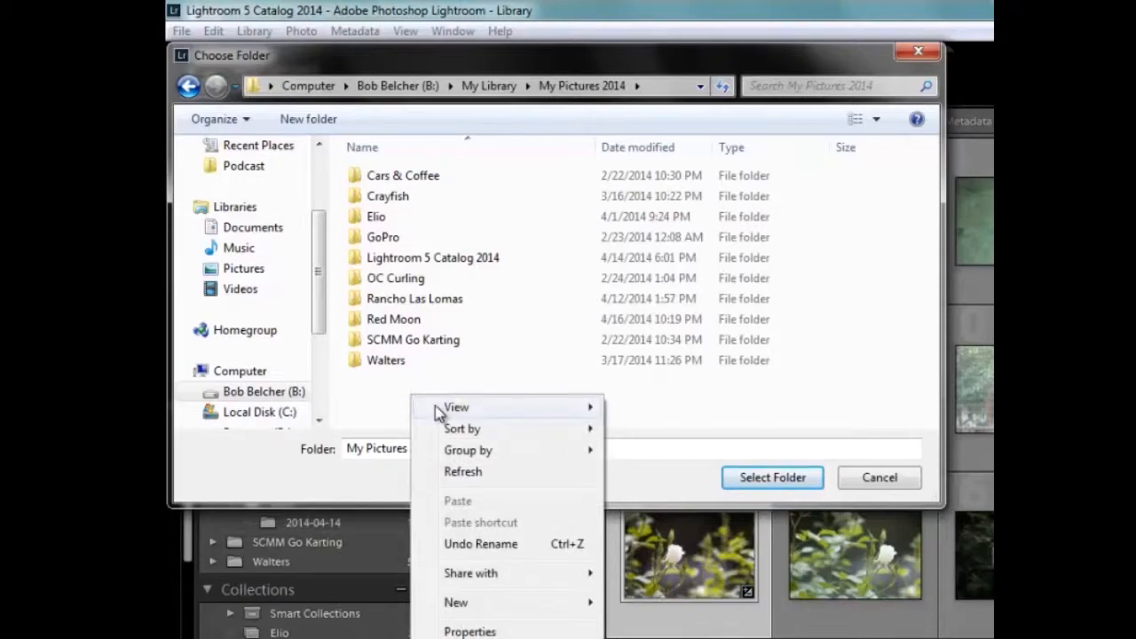
{"action": "mouse_move", "coordinate": [447, 415]}
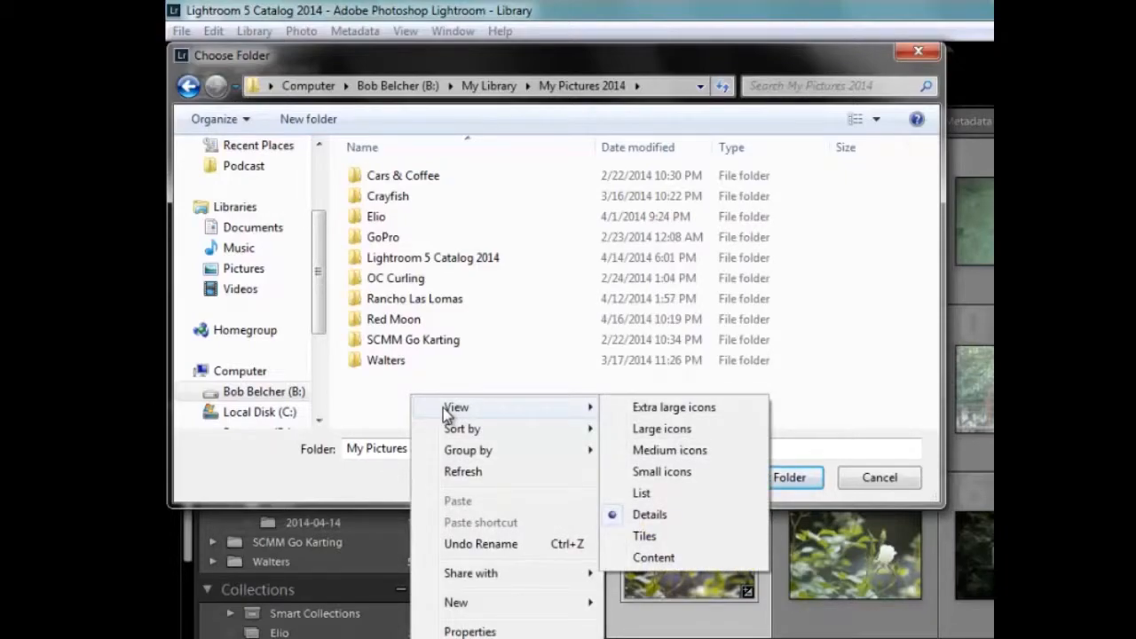
{"action": "left_click", "coordinate": [656, 601]}
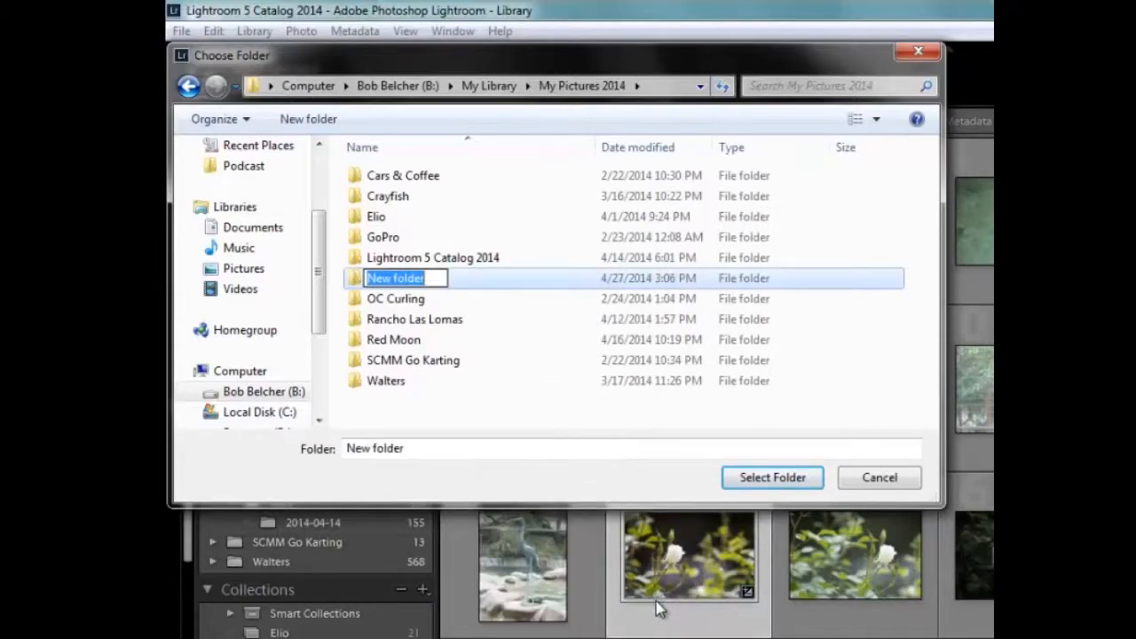
{"action": "type", "text": "PSOC"}
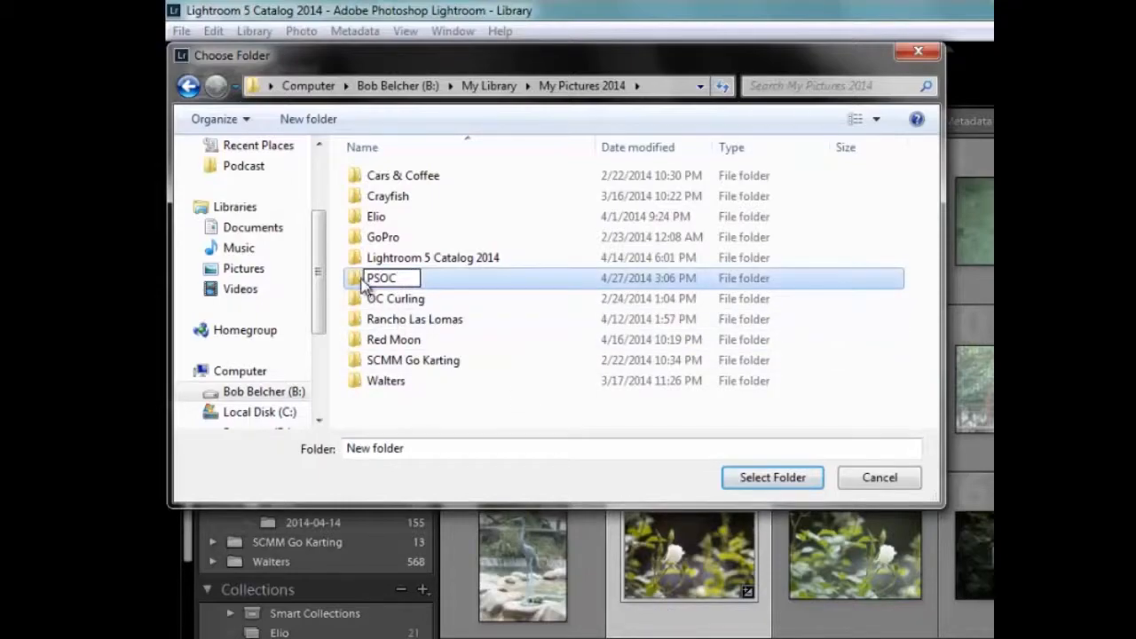
{"action": "key", "text": "Return"}
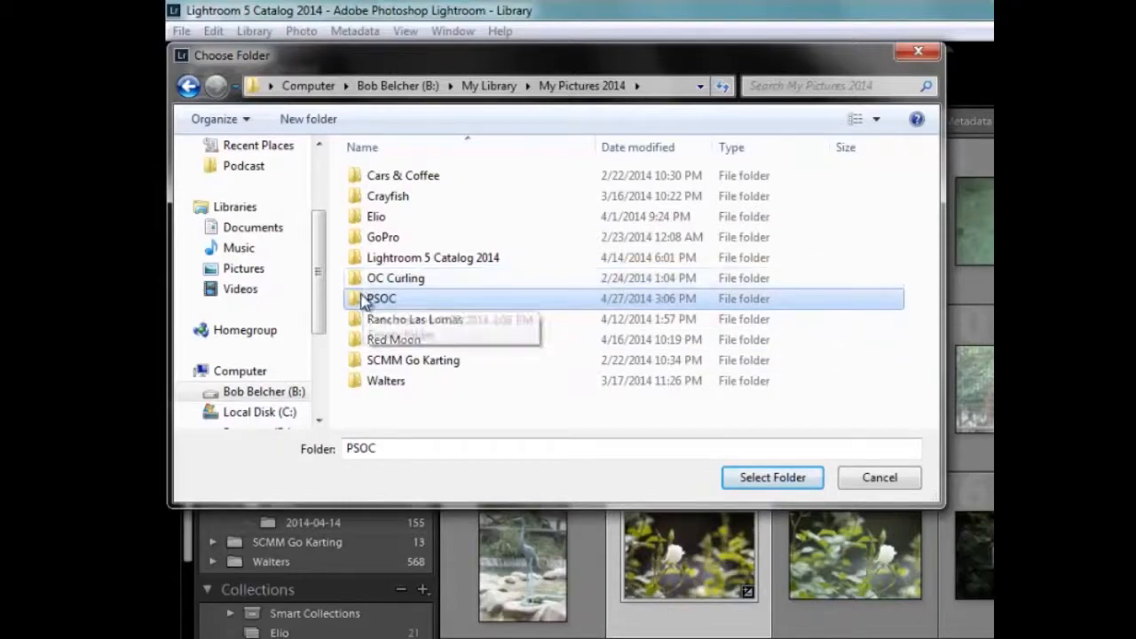
- Create a subfolder named Export Preset inside the PSOC folder and choose it as the export destination
{"action": "double_click", "coordinate": [365, 297]}
{"action": "right_click", "coordinate": [408, 253]}
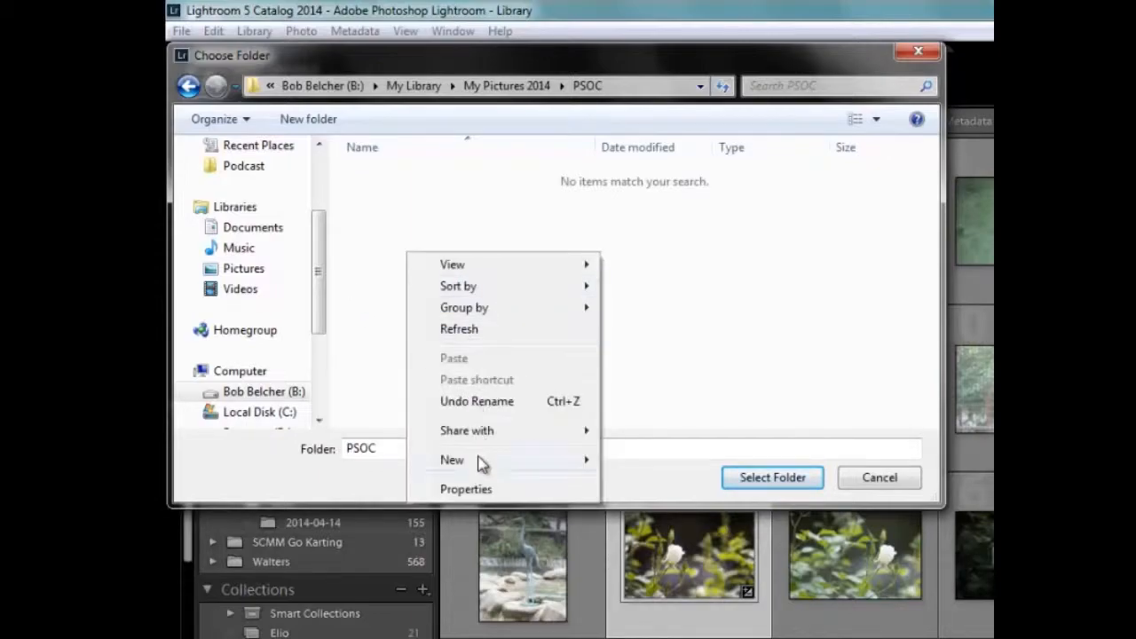
{"action": "mouse_move", "coordinate": [482, 462]}
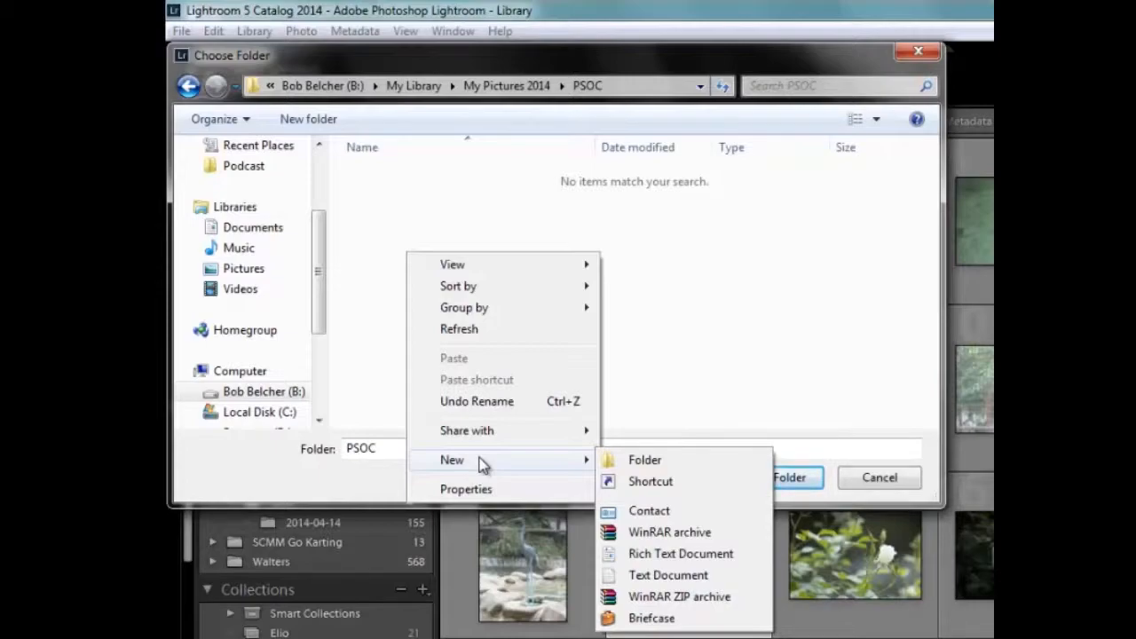
{"action": "left_click", "coordinate": [645, 460]}
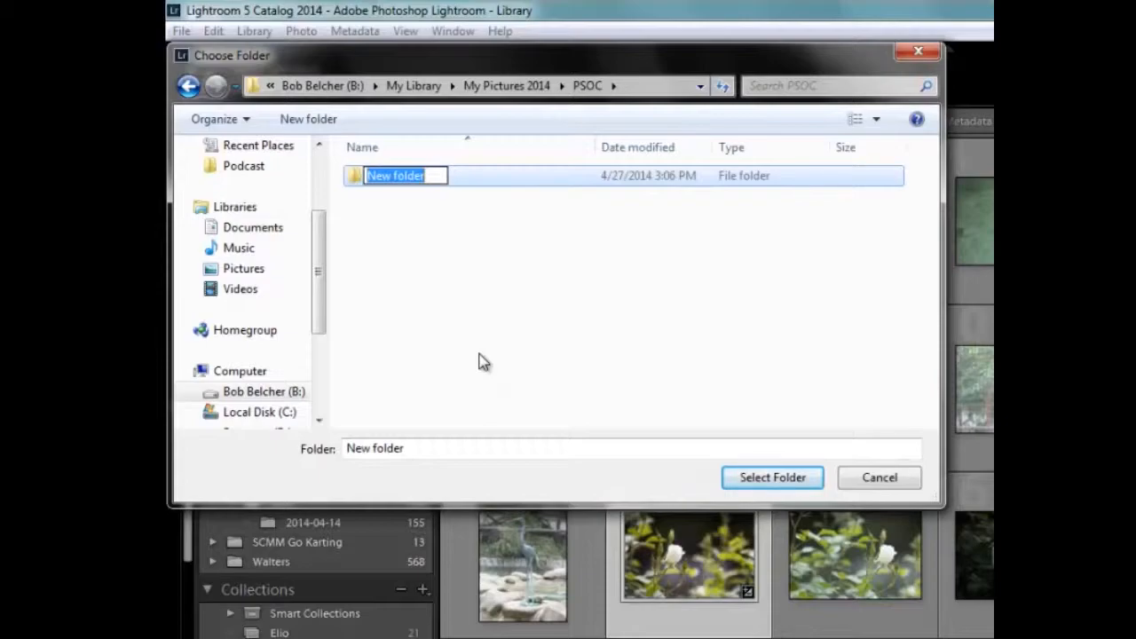
{"action": "type", "text": "Expor"}
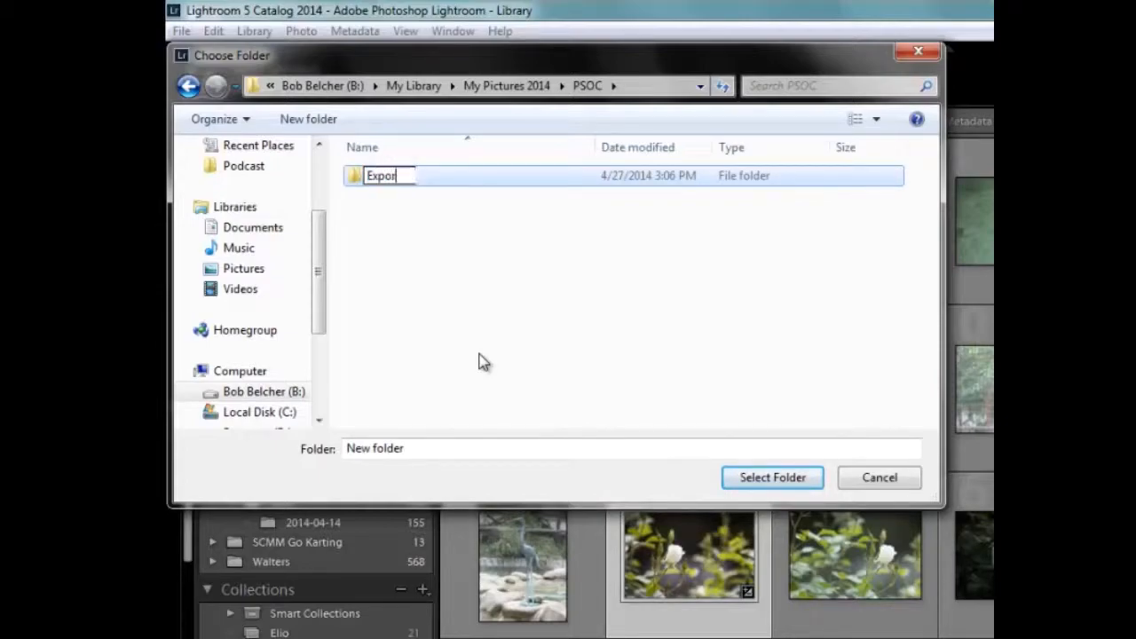
{"action": "type", "text": "t Preset"}
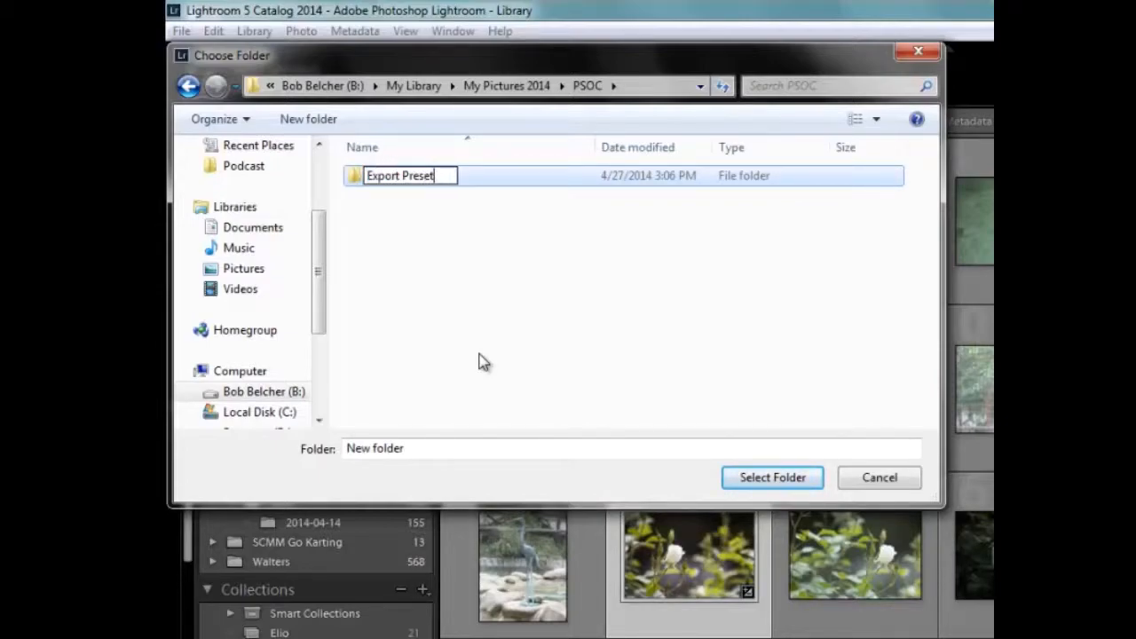
{"action": "left_click", "coordinate": [355, 181]}
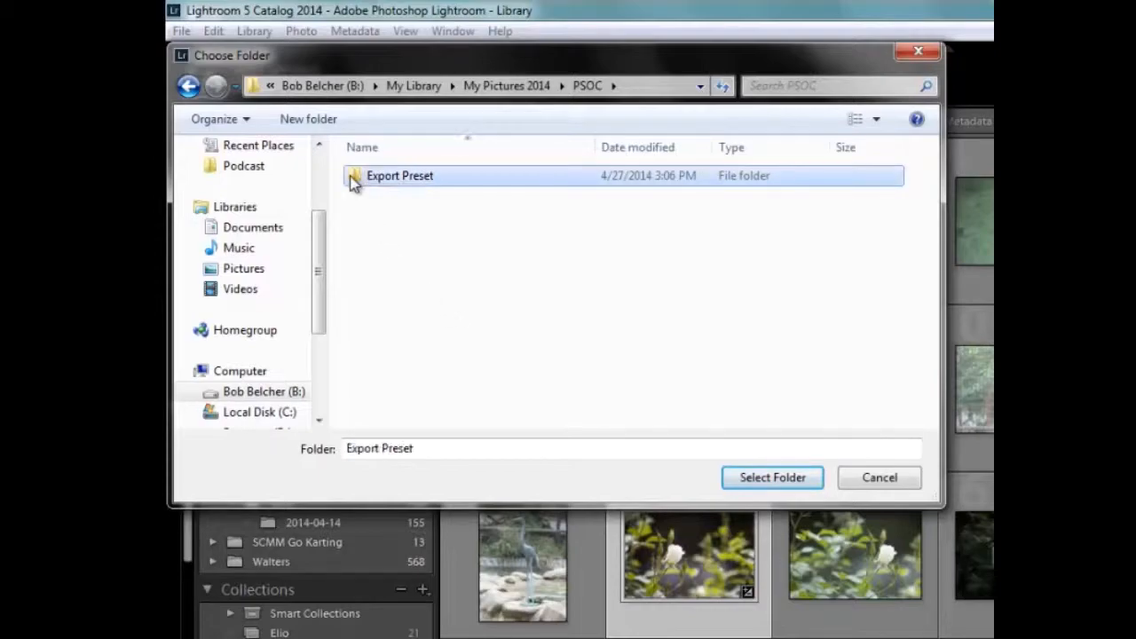
{"action": "left_click", "coordinate": [784, 484]}
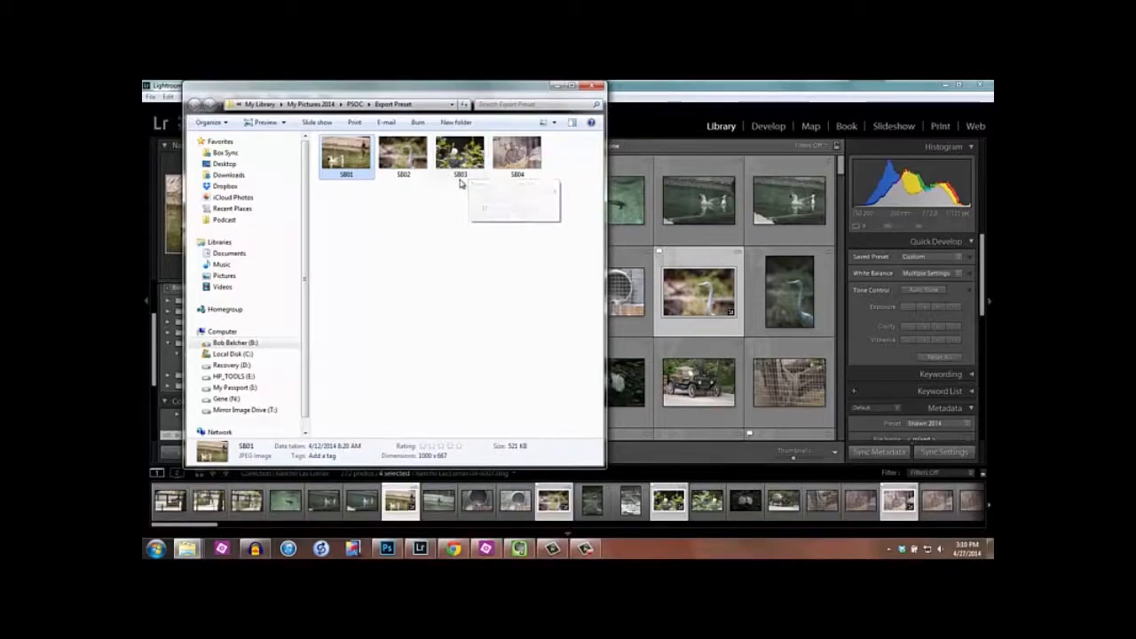
- Rename the exported duck photo SB01 as SB00 in the Export Preset folder
{"action": "left_click", "coordinate": [461, 169]}
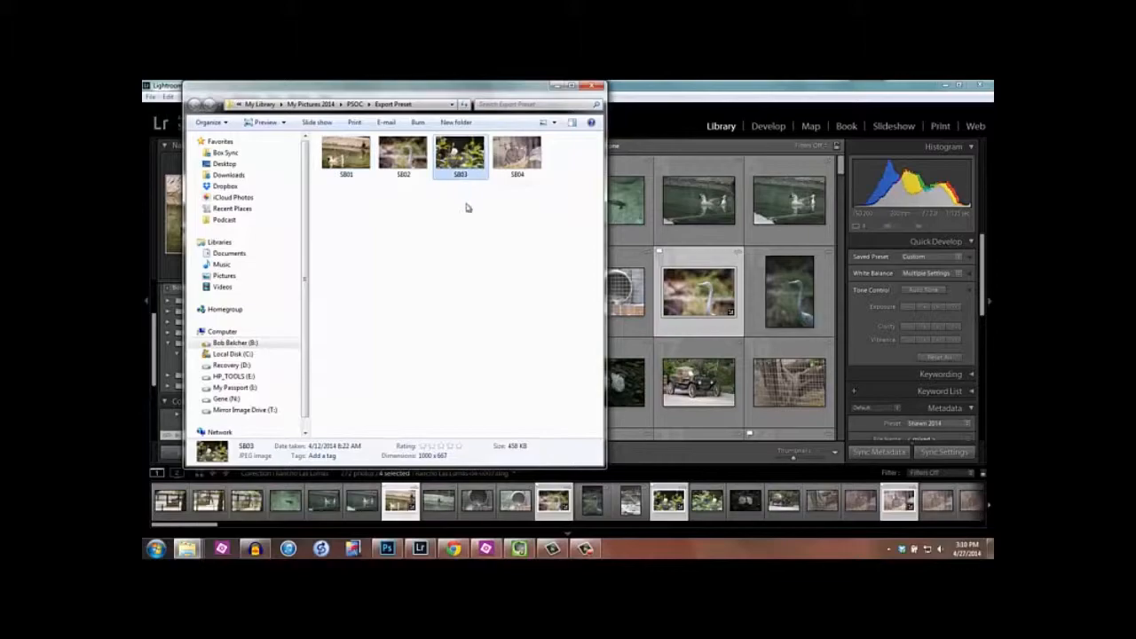
{"action": "left_click", "coordinate": [348, 180]}
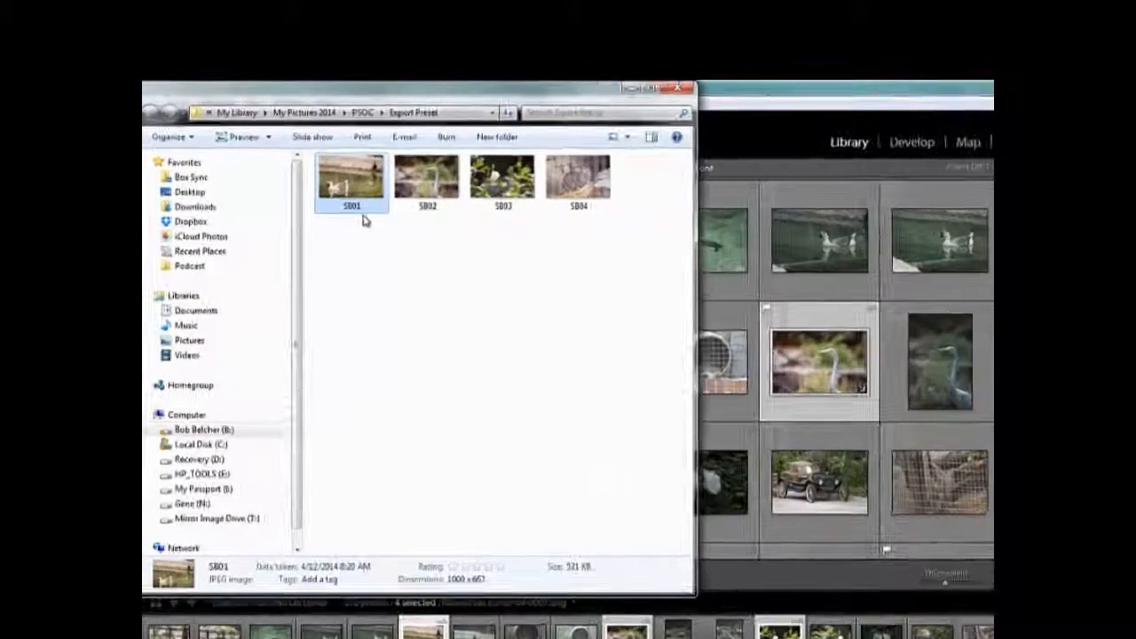
{"action": "left_click", "coordinate": [352, 177]}
{"action": "left_click", "coordinate": [355, 174]}
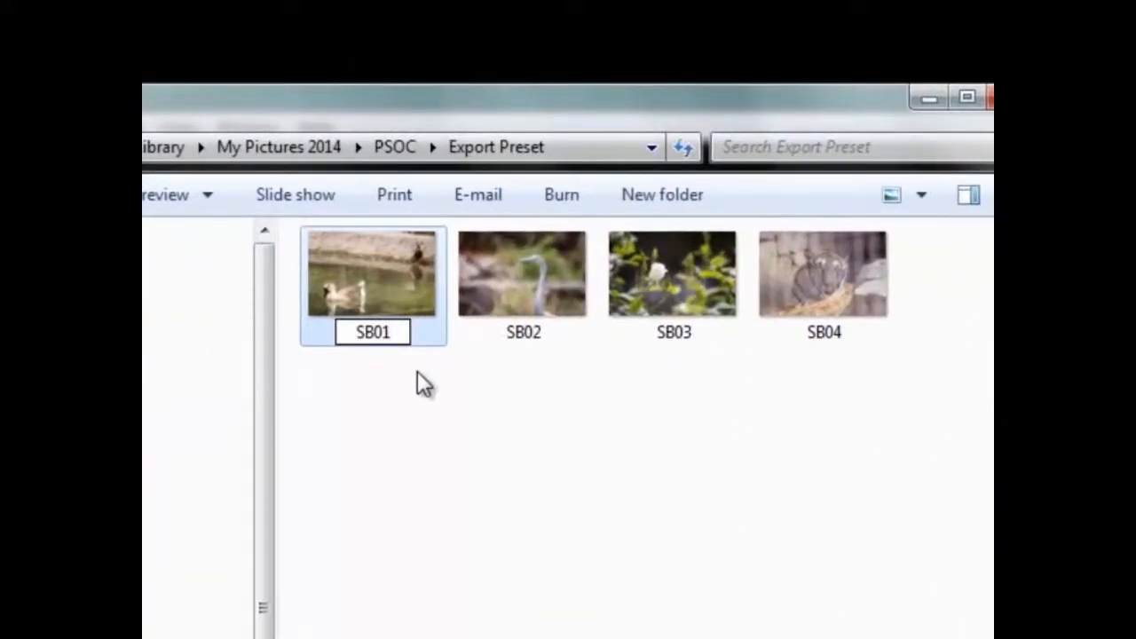
{"action": "key", "text": "BackSpace"}
{"action": "type", "text": "0"}
{"action": "key", "text": "Return"}
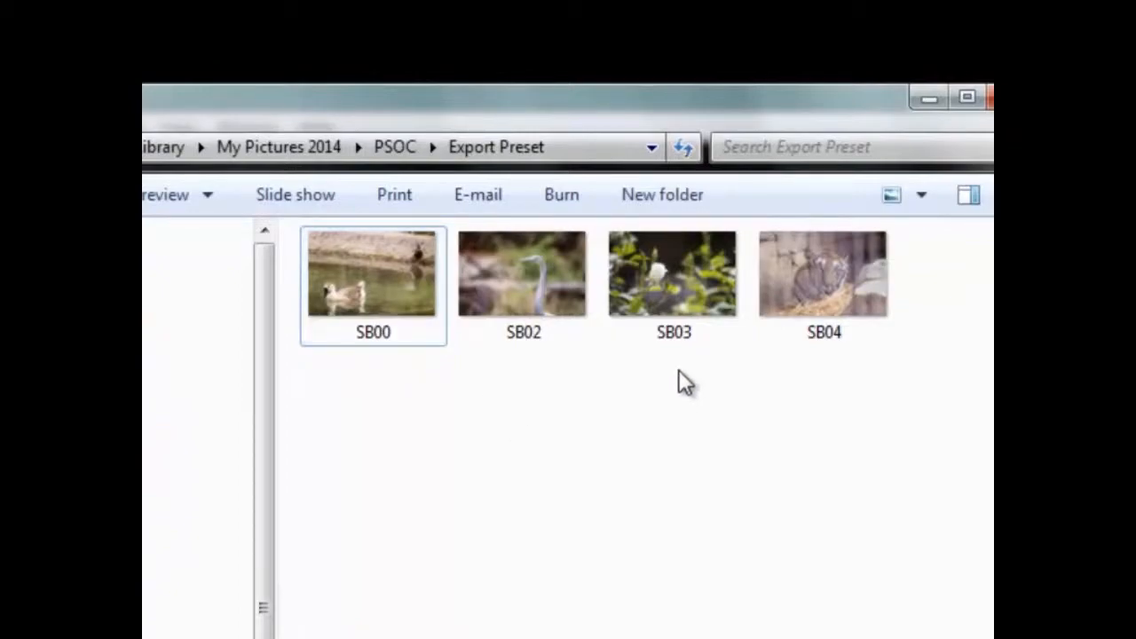
- Rename the exported white rose photo SB03 as SB01
{"action": "left_click", "coordinate": [682, 334]}
{"action": "left_click", "coordinate": [685, 334]}
{"action": "left_click", "coordinate": [694, 336]}
{"action": "key", "text": "BackSpace"}
{"action": "type", "text": "1"}
{"action": "left_click", "coordinate": [673, 543]}
- Rename the duck photo SB00 as SB03
{"action": "left_click", "coordinate": [388, 342]}
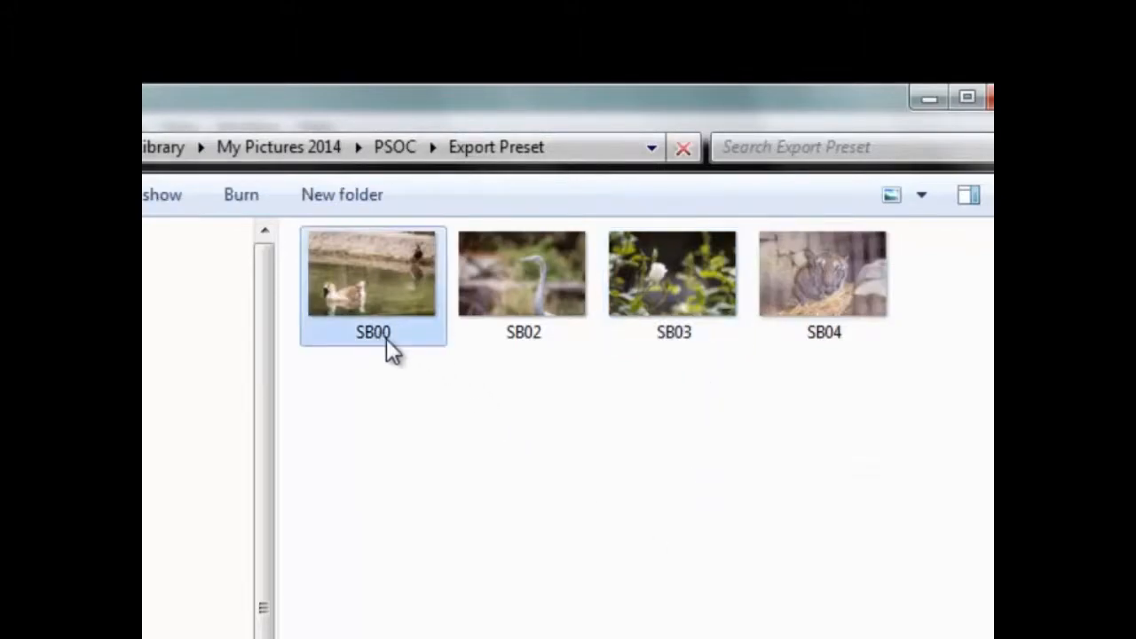
{"action": "left_click", "coordinate": [387, 334]}
{"action": "key", "text": "End"}
{"action": "key", "text": "BackSpace"}
{"action": "type", "text": "3"}
{"action": "left_click", "coordinate": [483, 434]}
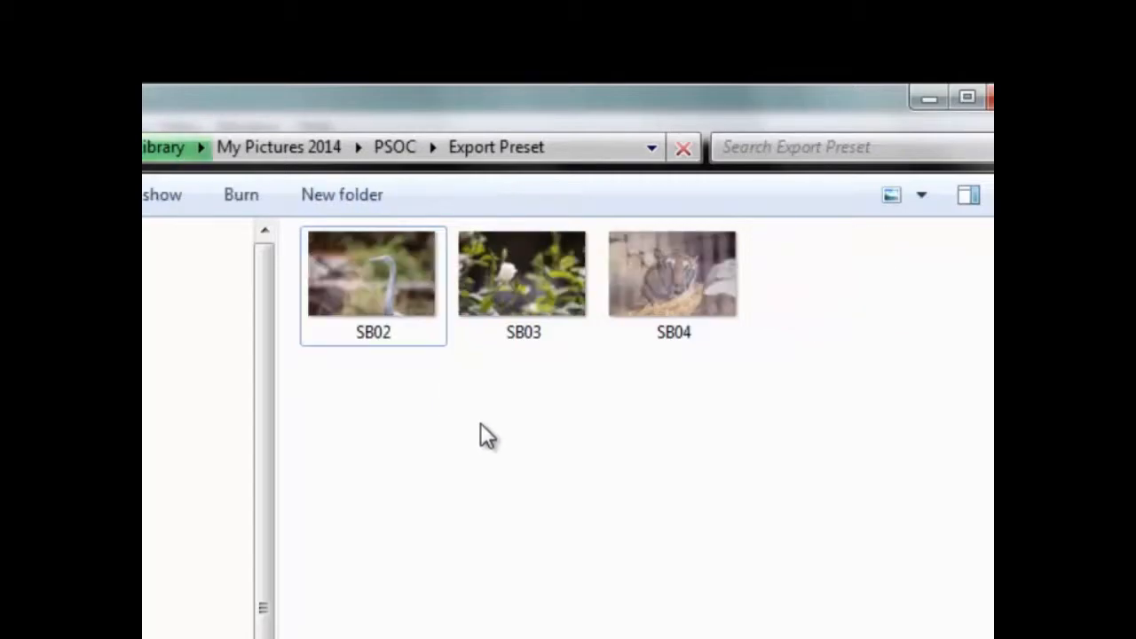
- Put the exported images in name order and select all four of them
{"action": "right_click", "coordinate": [547, 476]}
{"action": "left_click", "coordinate": [581, 530]}
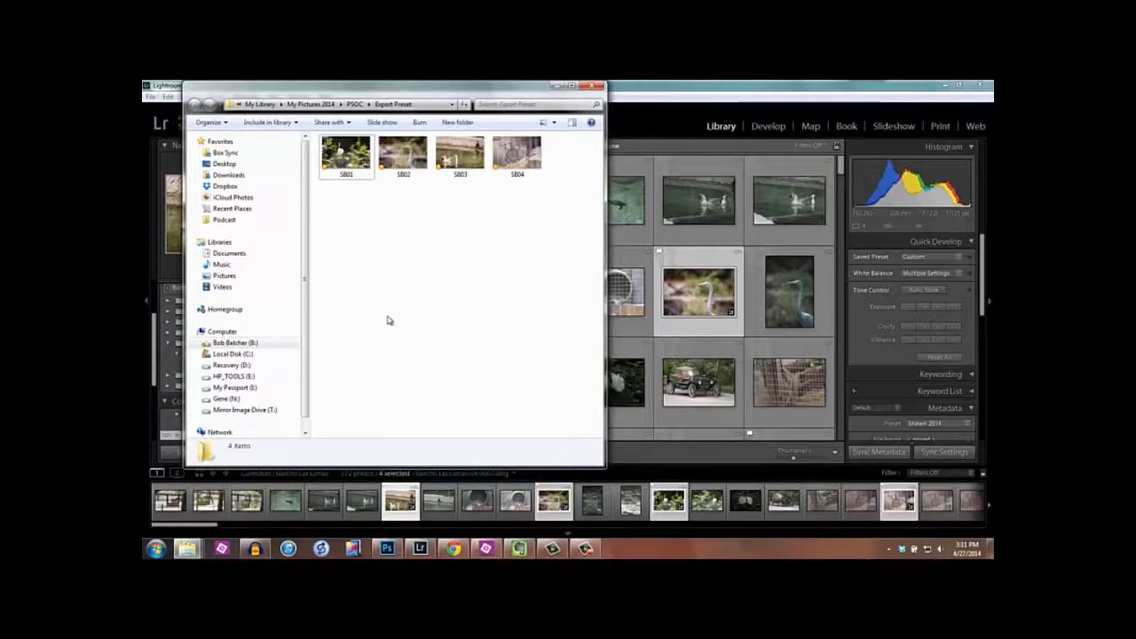
{"action": "left_click_drag", "start_coordinate": [538, 214], "coordinate": [326, 133]}
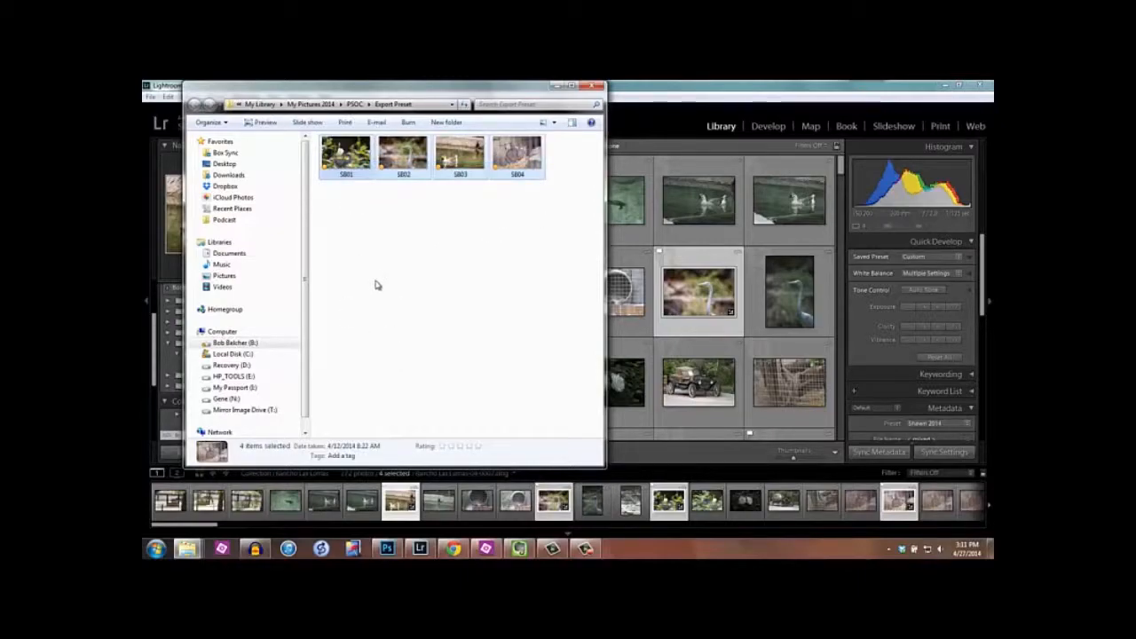